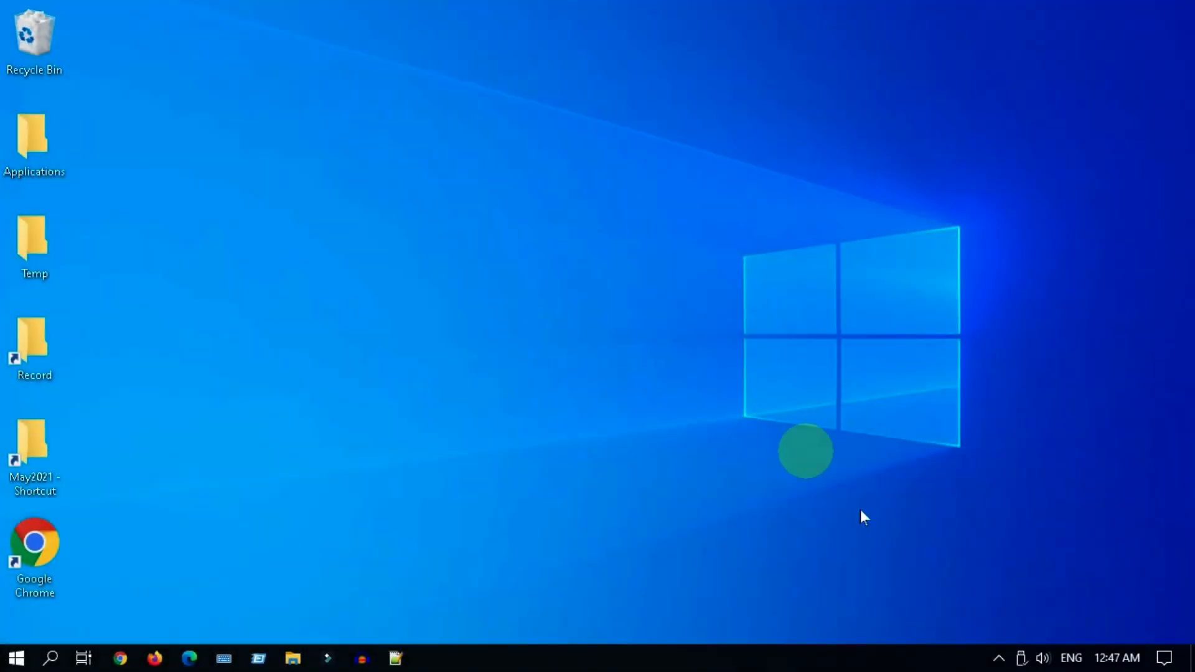
click(999, 660)
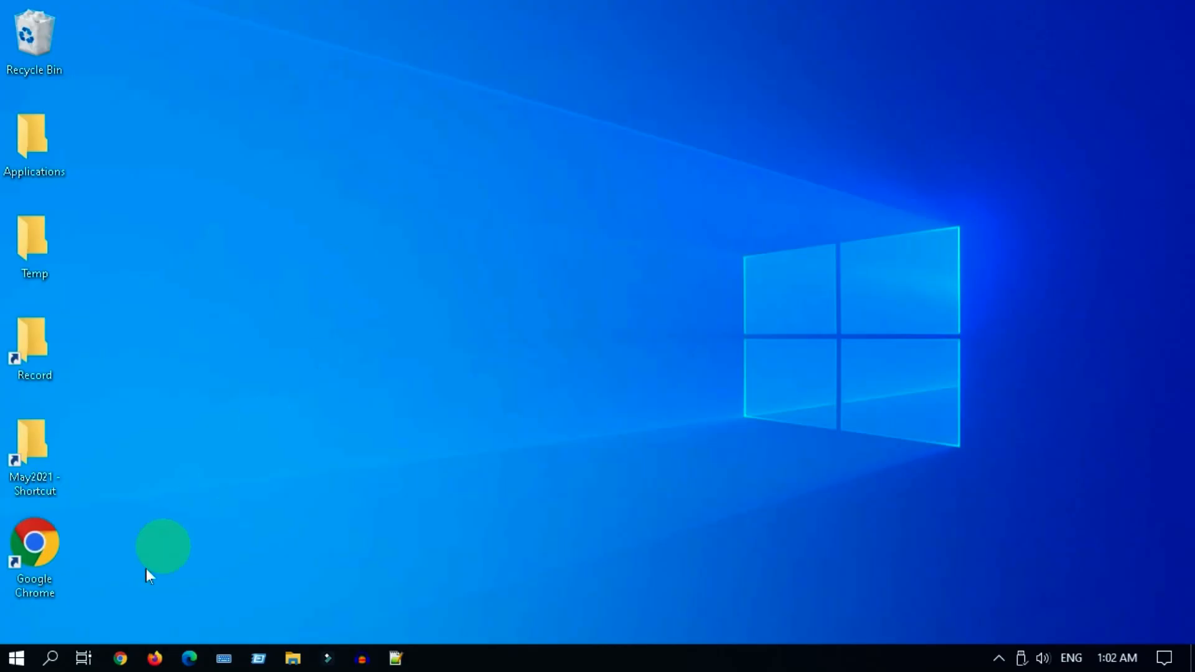
Open Task Manager's list of startup programs and sort it by status with the enabled entries first
click(19, 661)
right_click(27, 662)
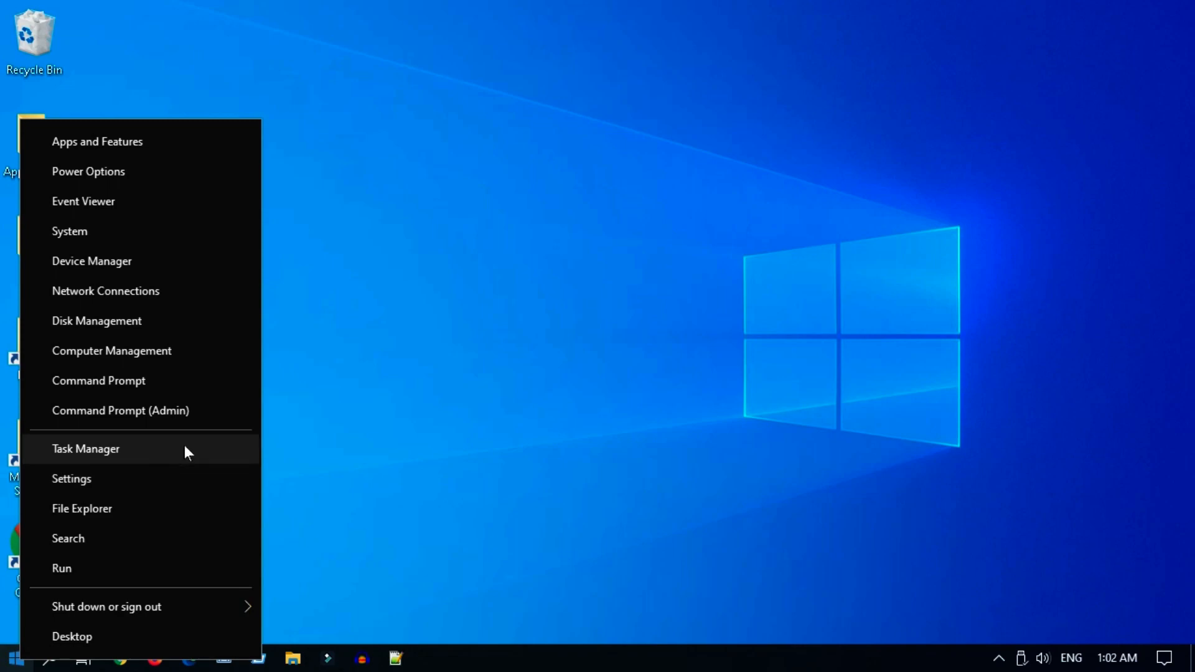
click(170, 453)
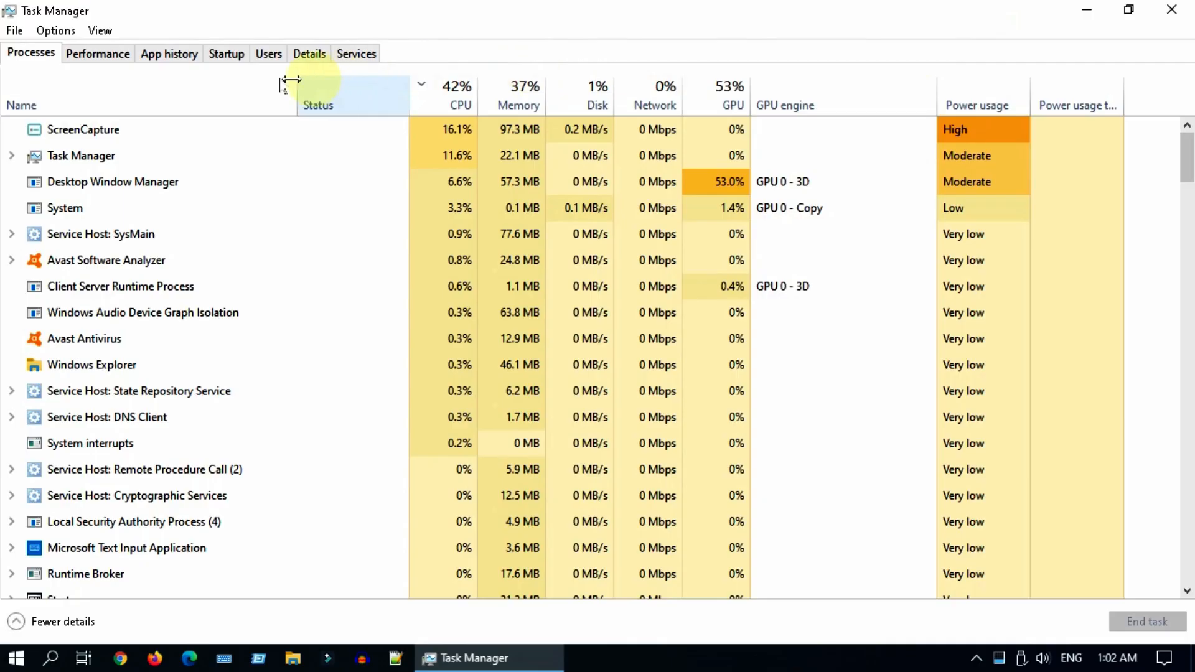
click(228, 55)
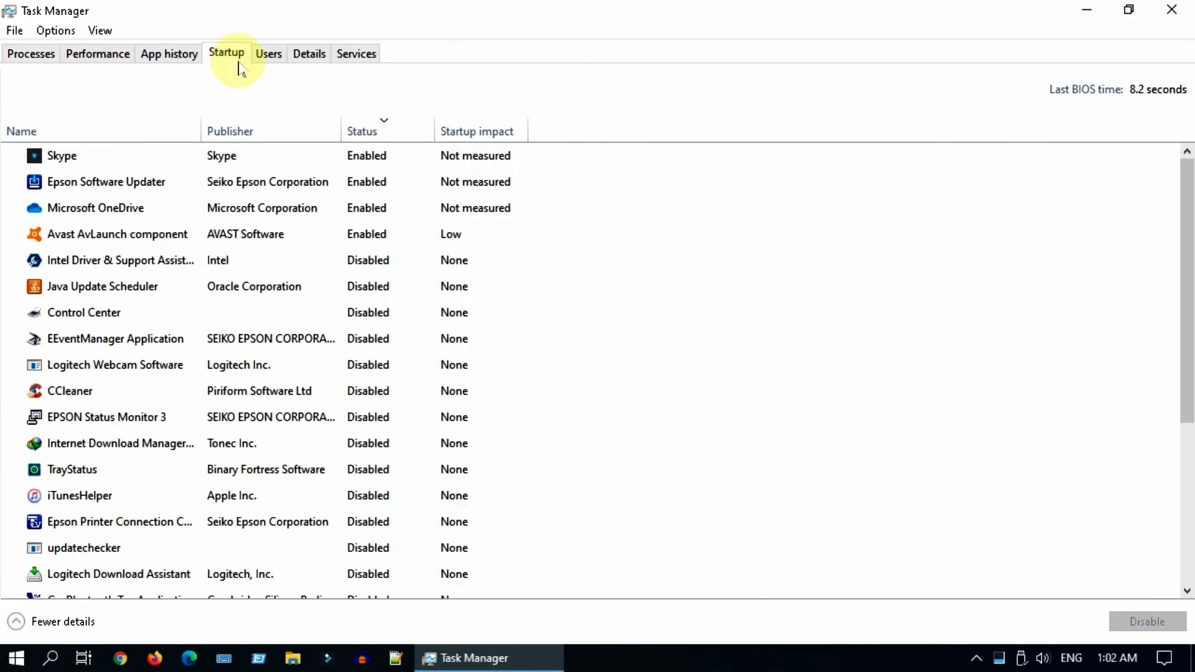
click(381, 132)
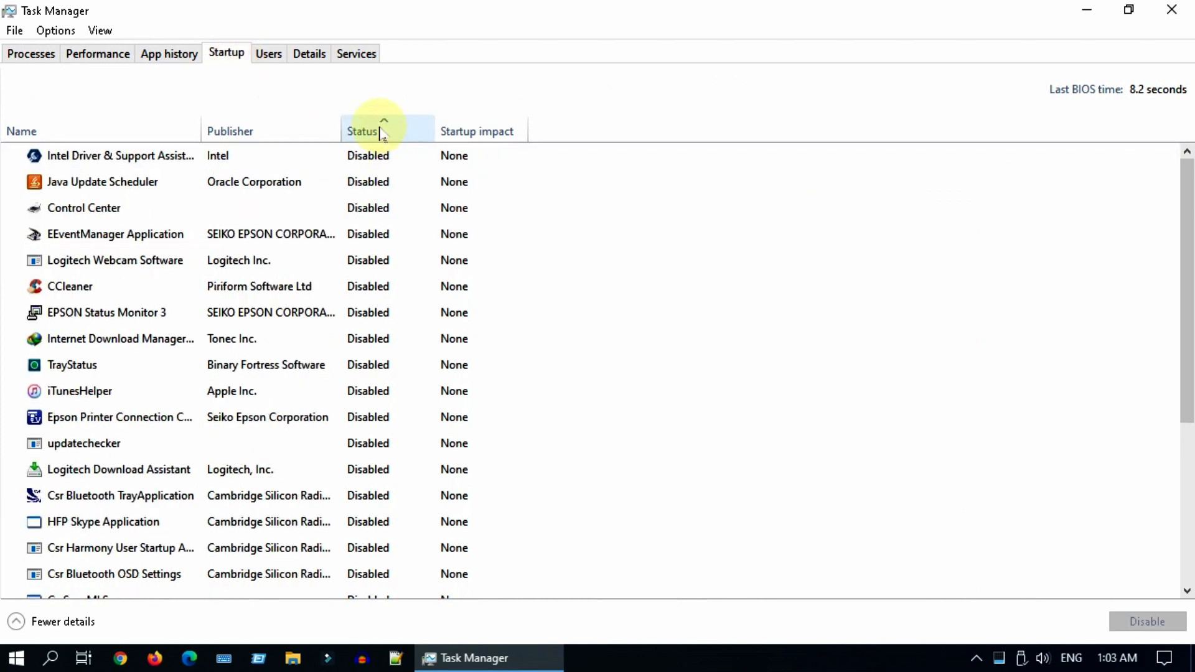
click(382, 133)
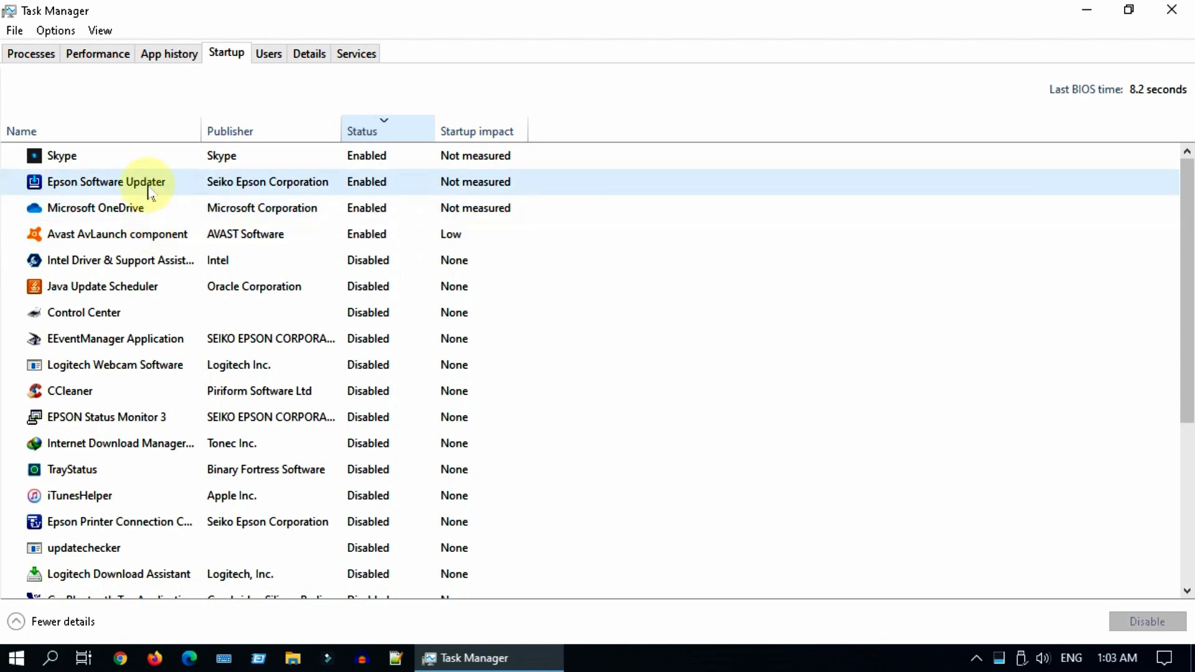
Disable Microsoft OneDrive as a startup program and close Task Manager
right_click(151, 217)
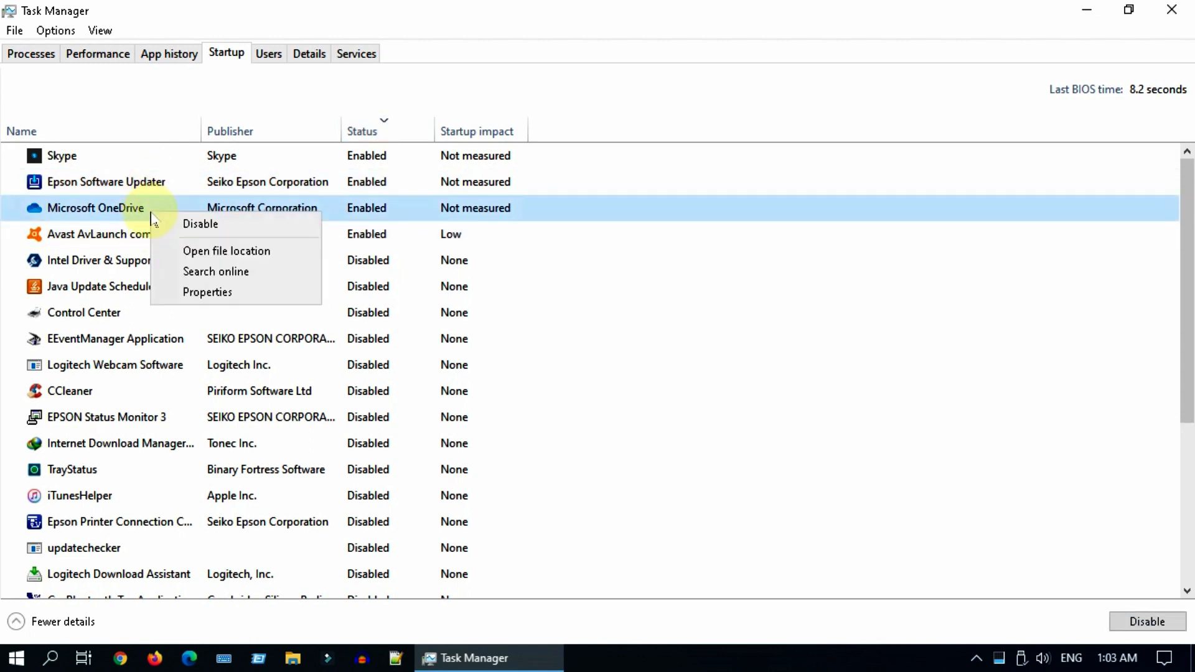
click(255, 226)
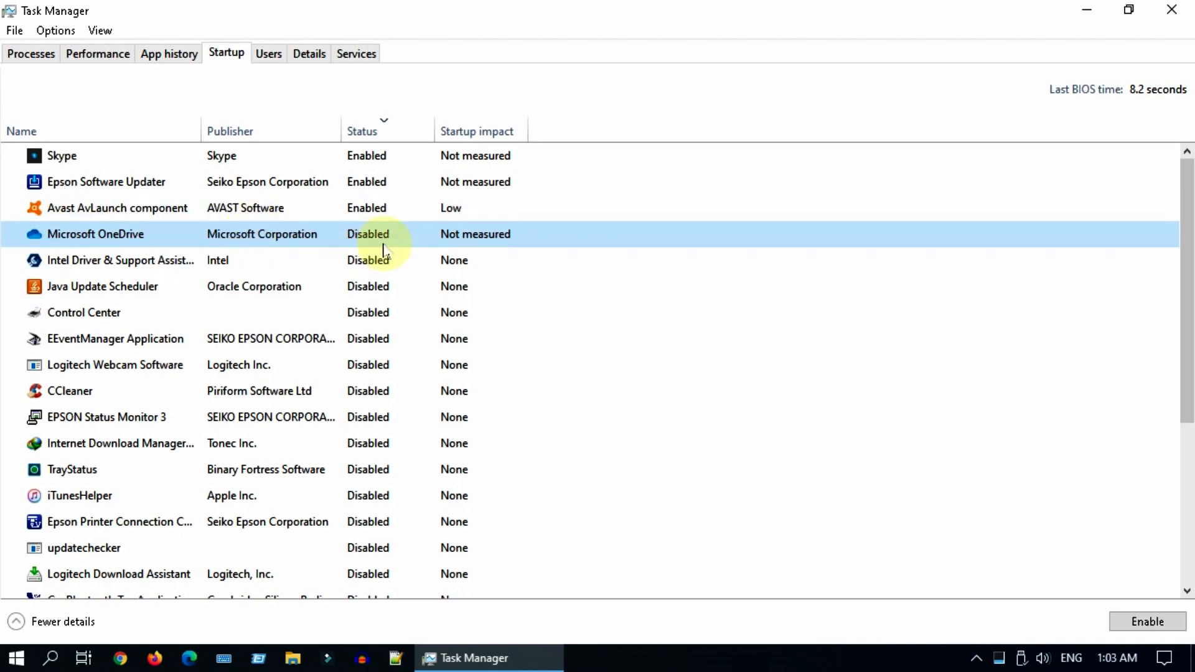
click(1171, 9)
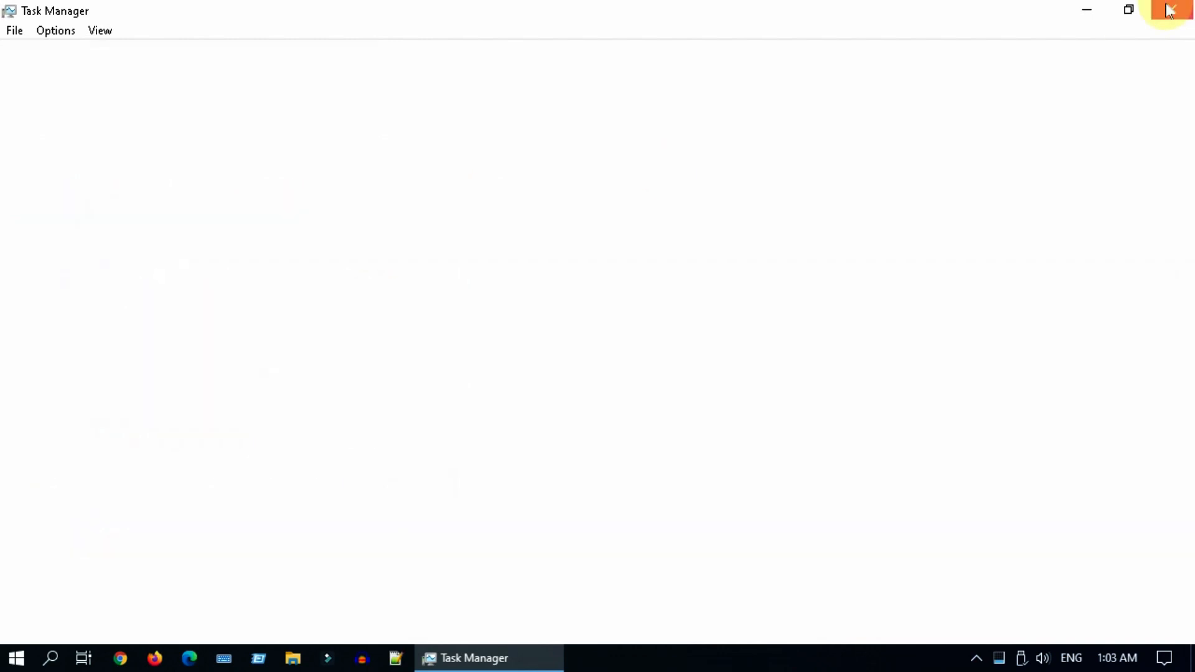
Open the Startup apps page in Windows Settings and look through which apps are set to start at login
click(17, 660)
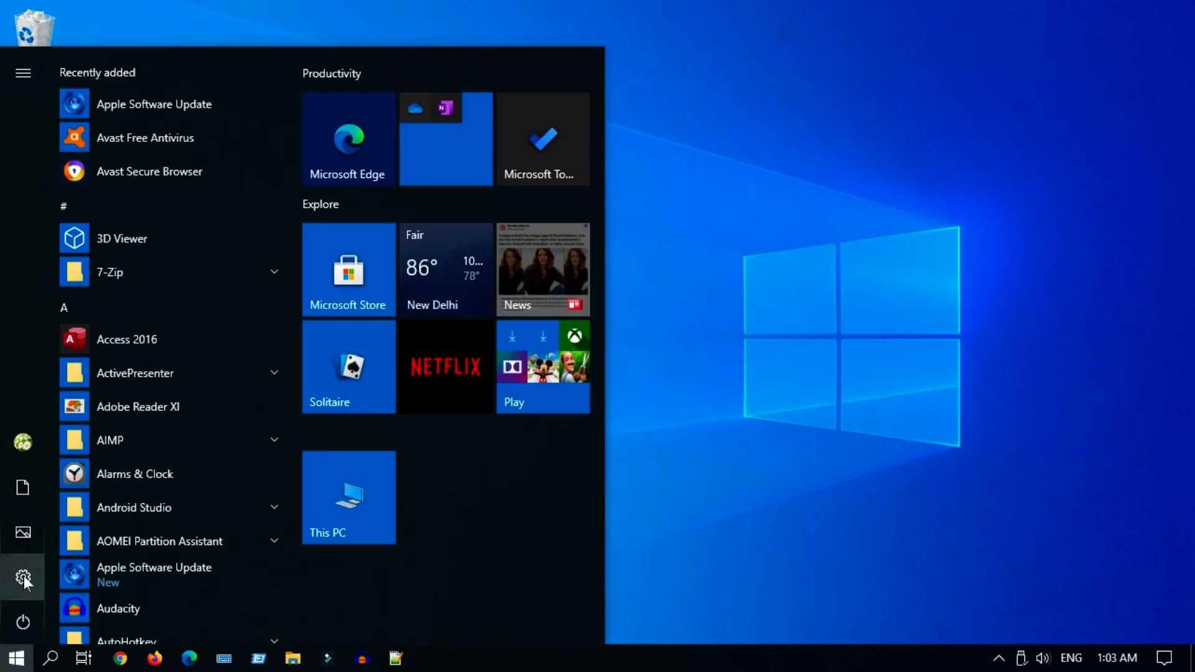
click(17, 582)
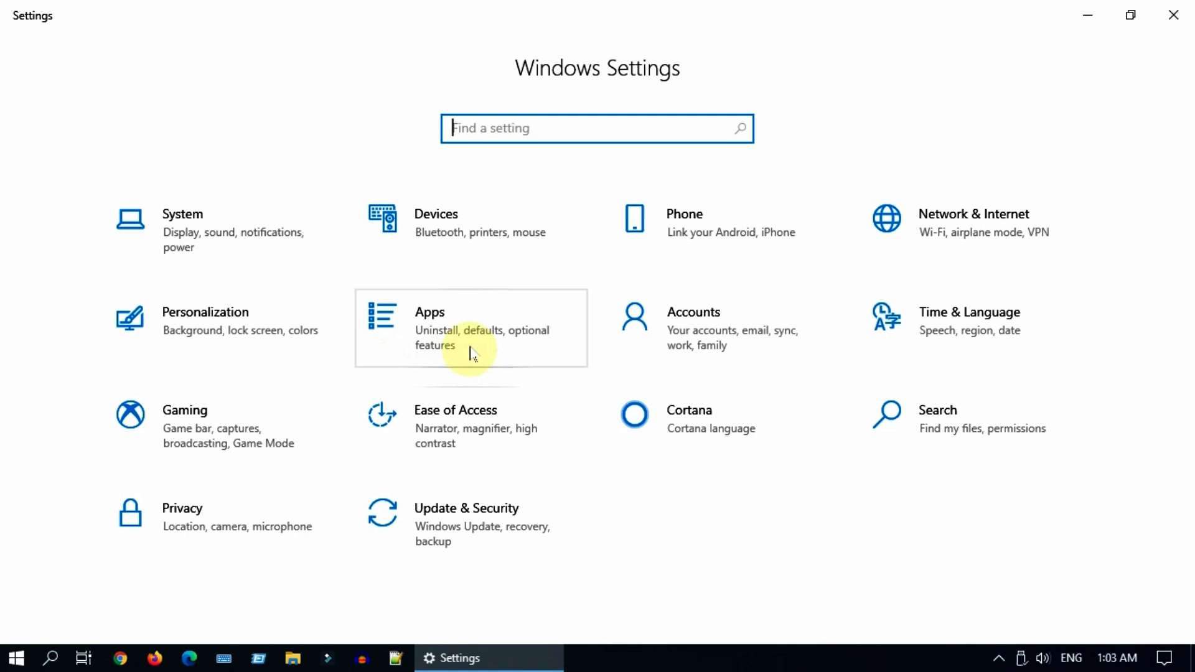
click(470, 347)
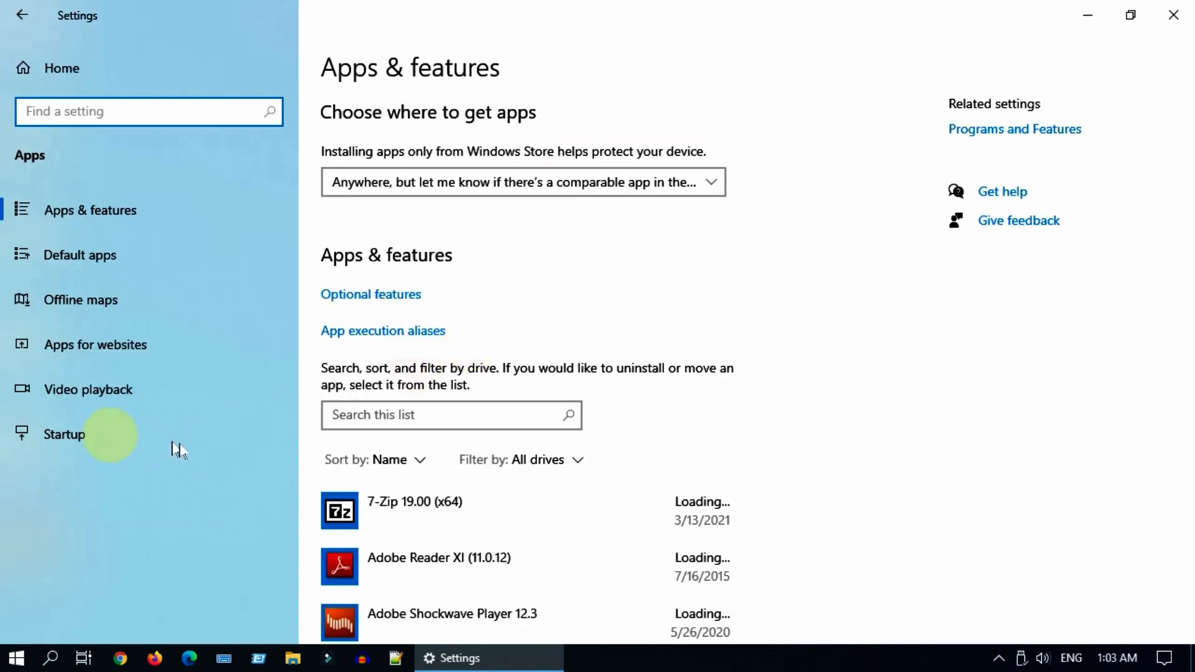
click(97, 450)
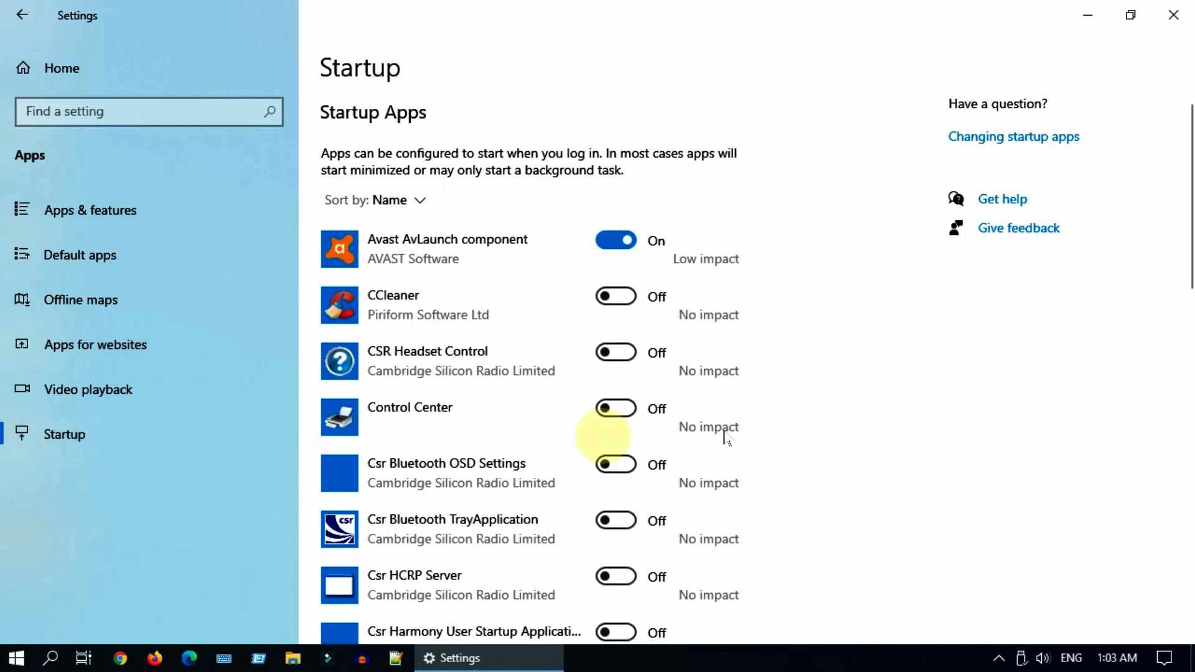
scroll(872, 410, down, 3)
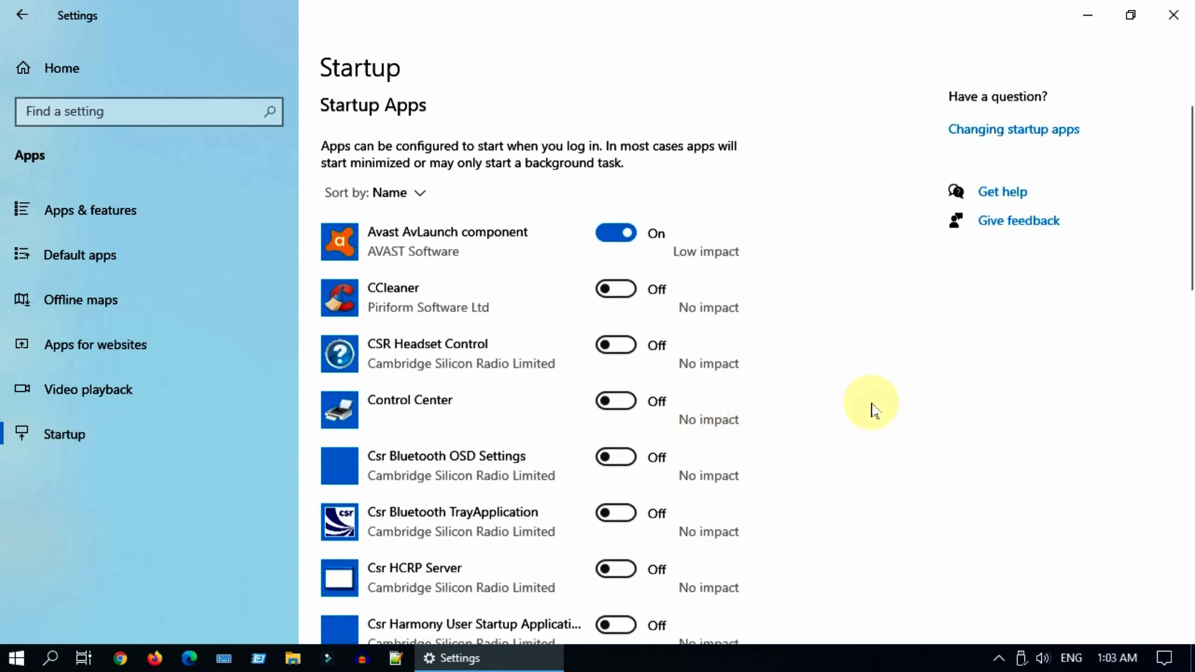
scroll(873, 410, down, 12)
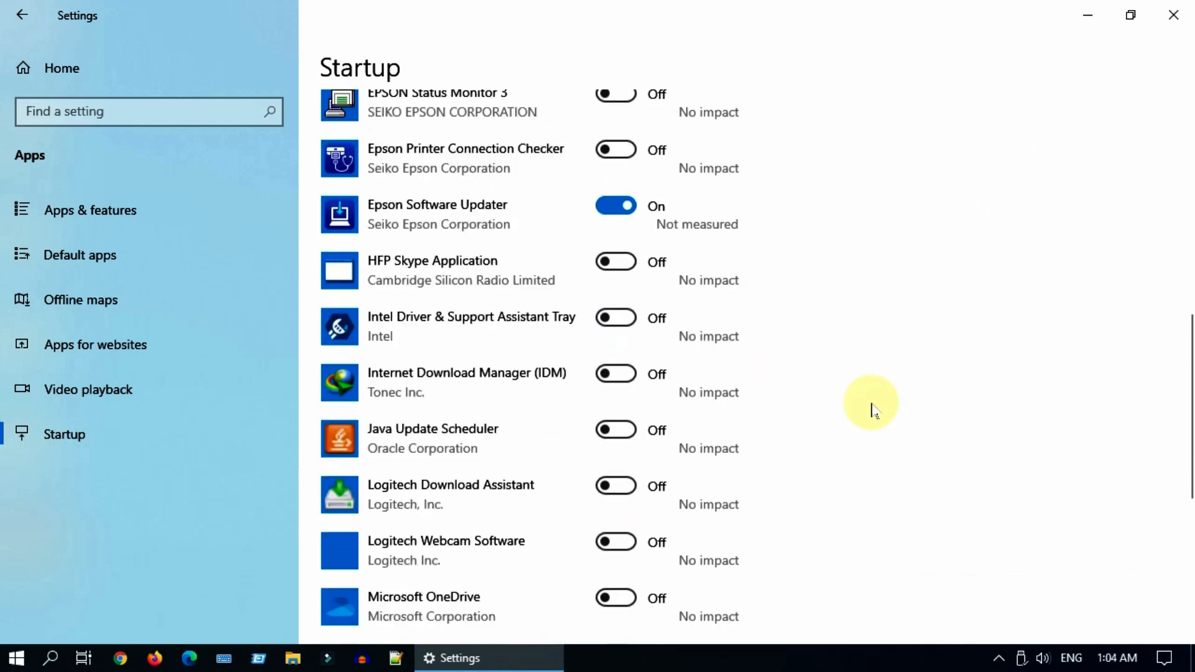
scroll(872, 410, down, 5)
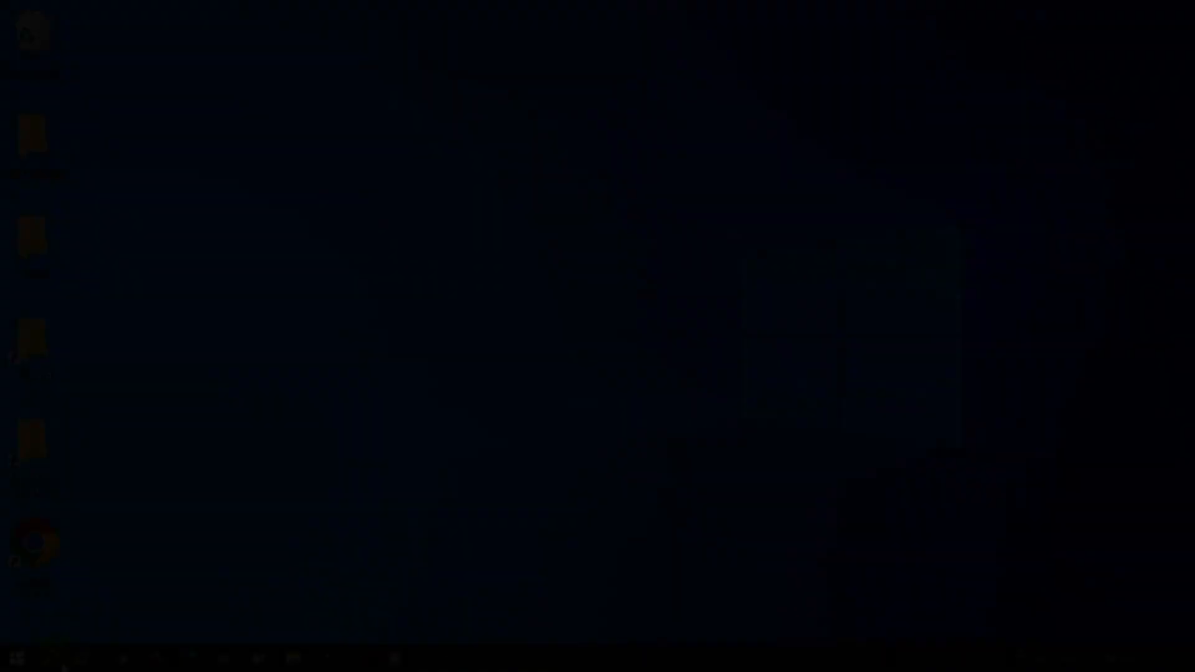
Search Windows for msconfig, open System Configuration and view its startup section
click(51, 658)
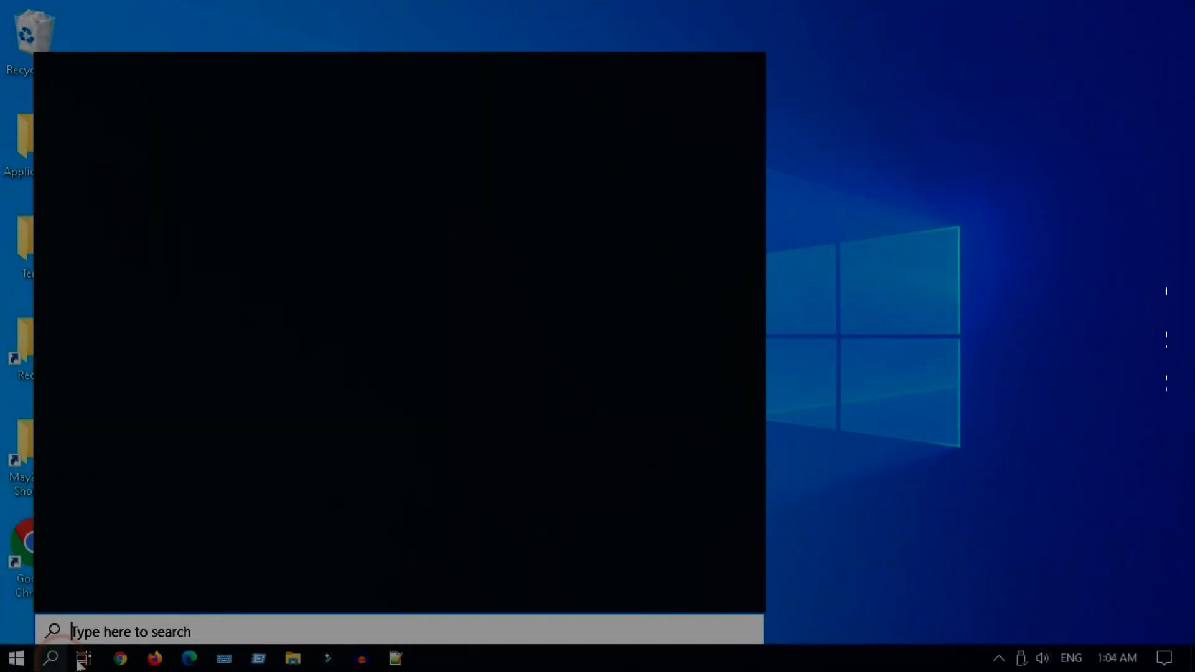
text(msc)
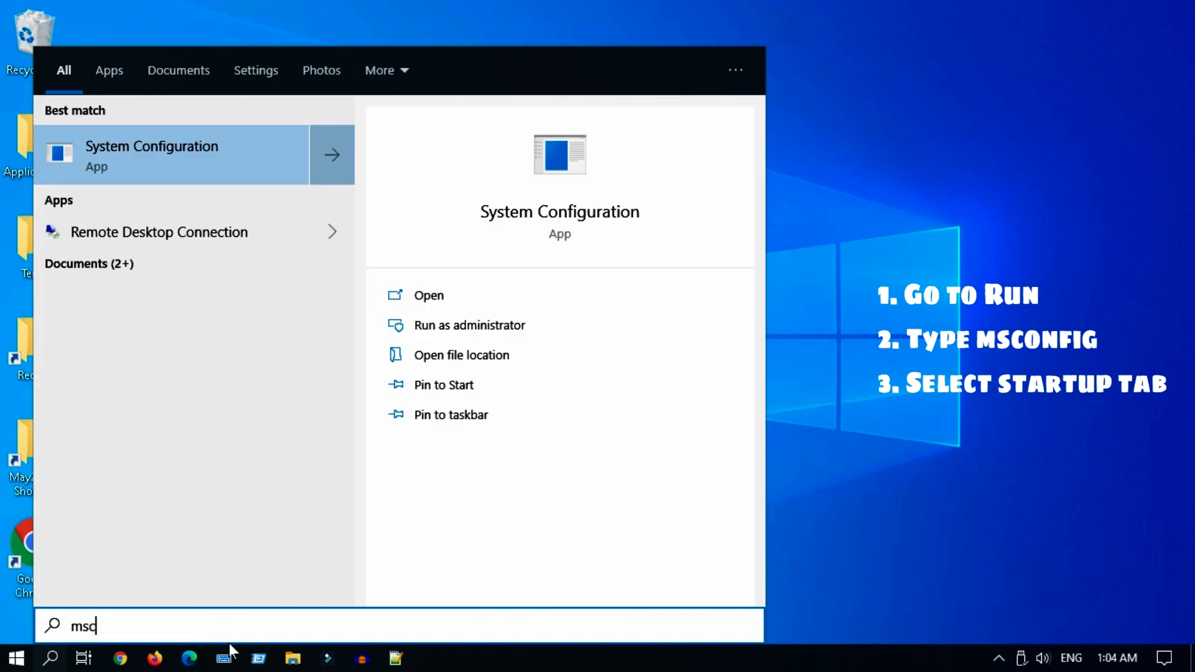
text(onfig)
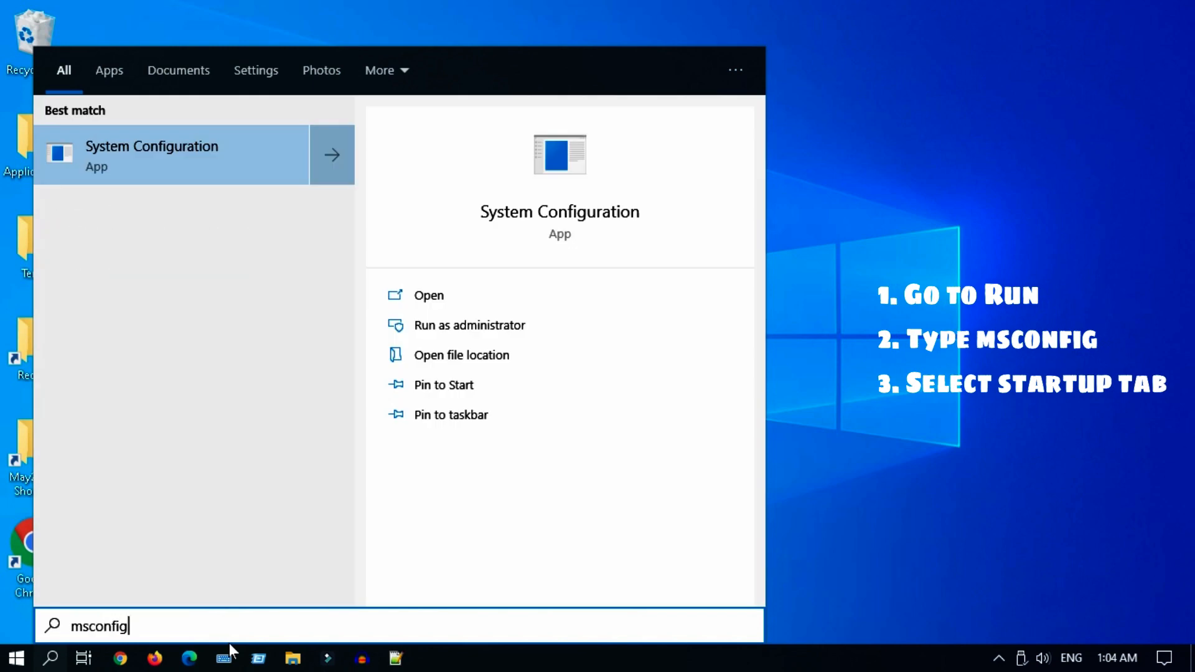
click(215, 180)
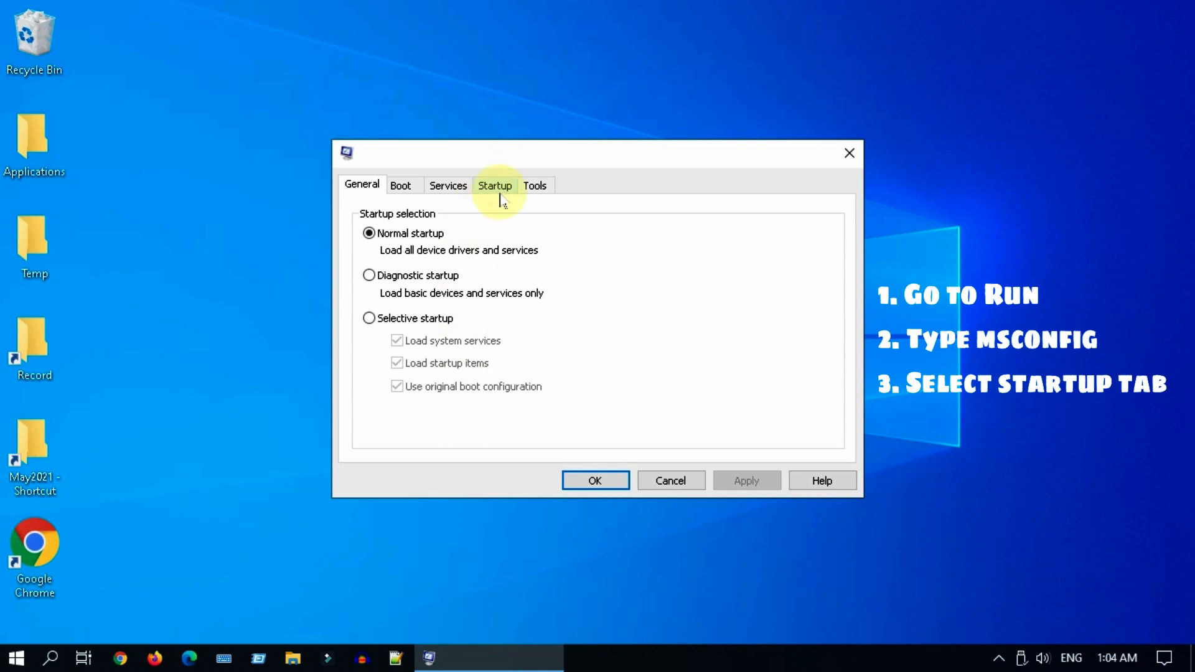
click(498, 186)
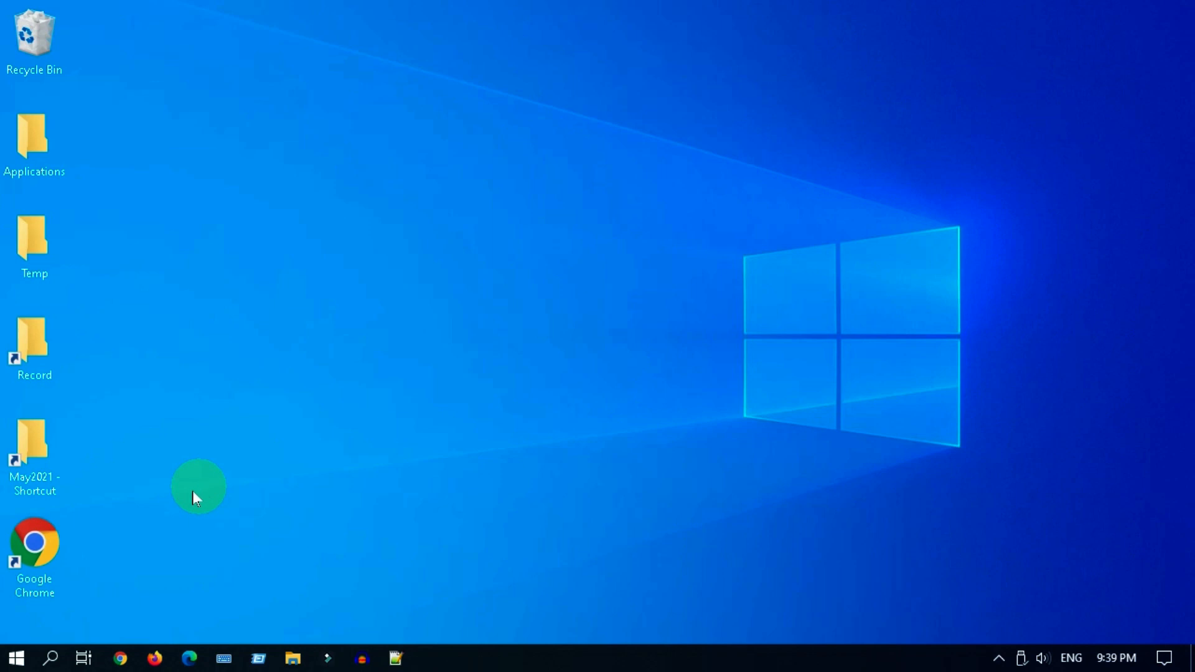
Open the Background apps page under the Privacy category of Windows Settings
click(16, 658)
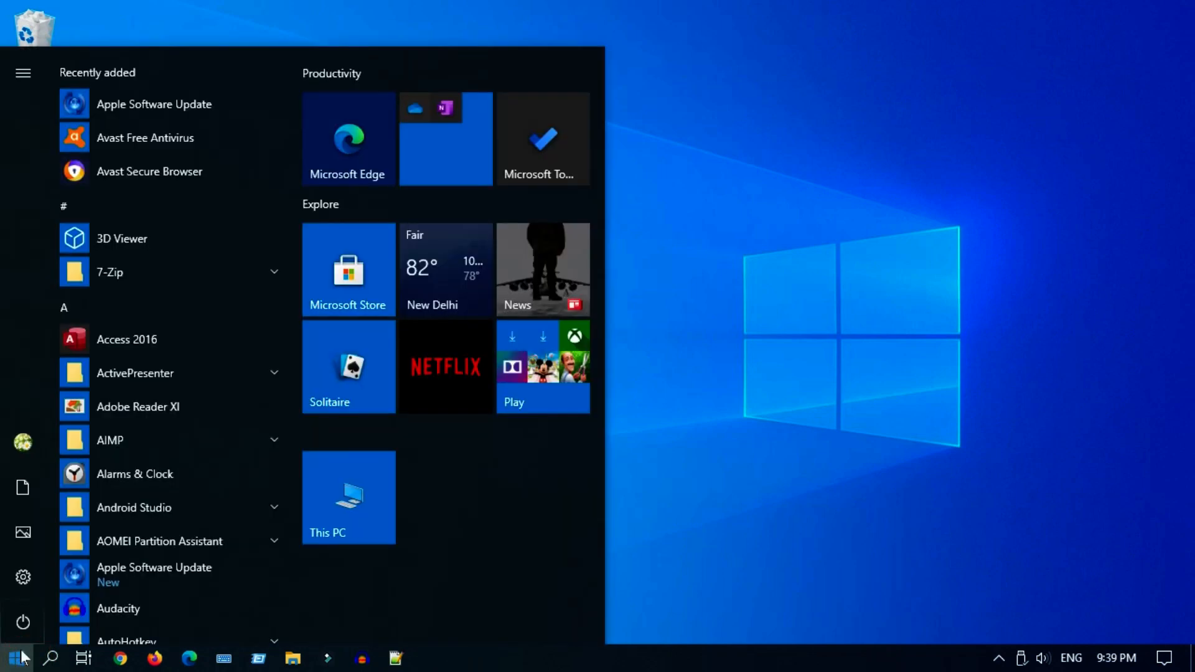
mouse_move(25, 580)
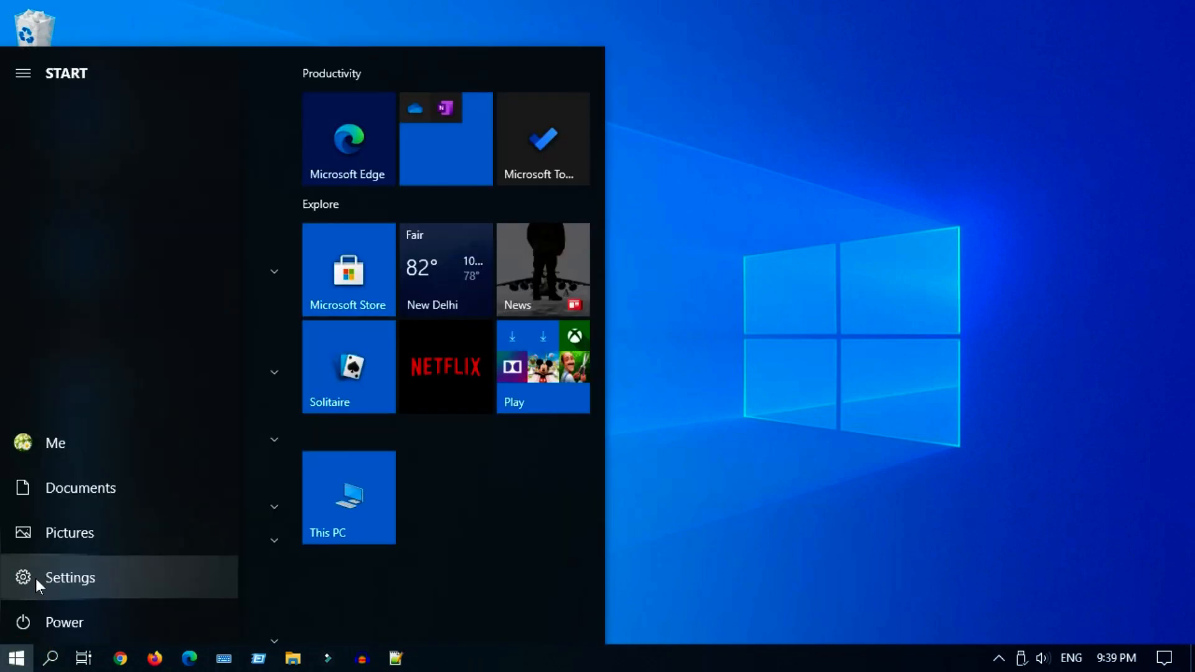
click(35, 577)
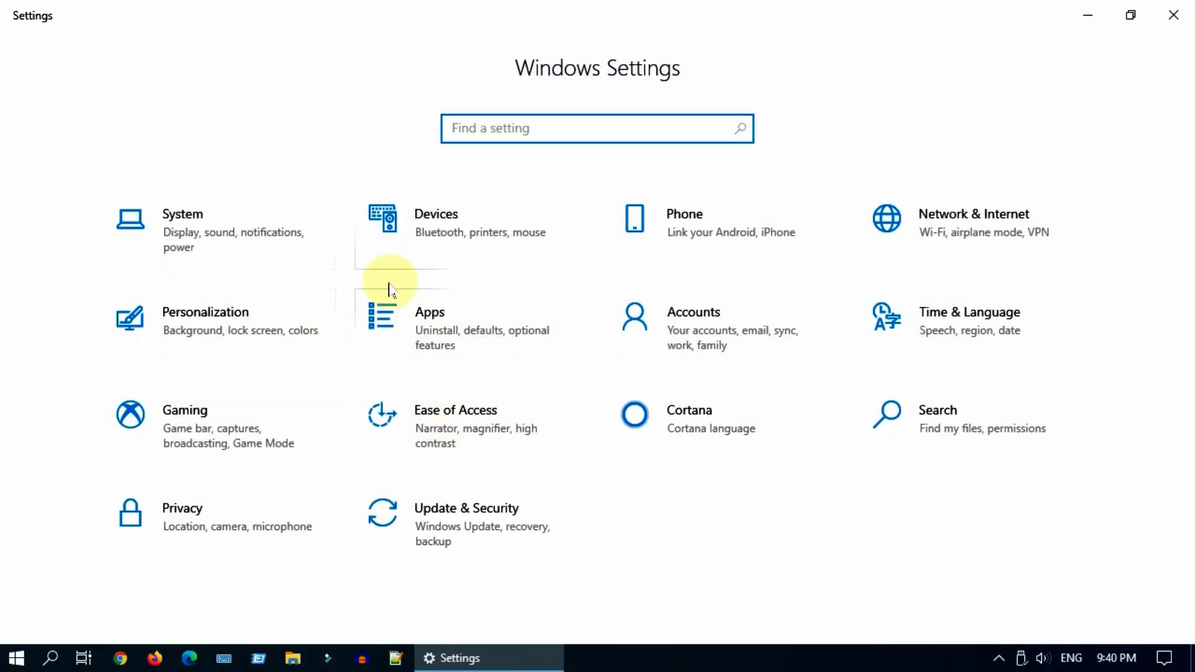
click(429, 319)
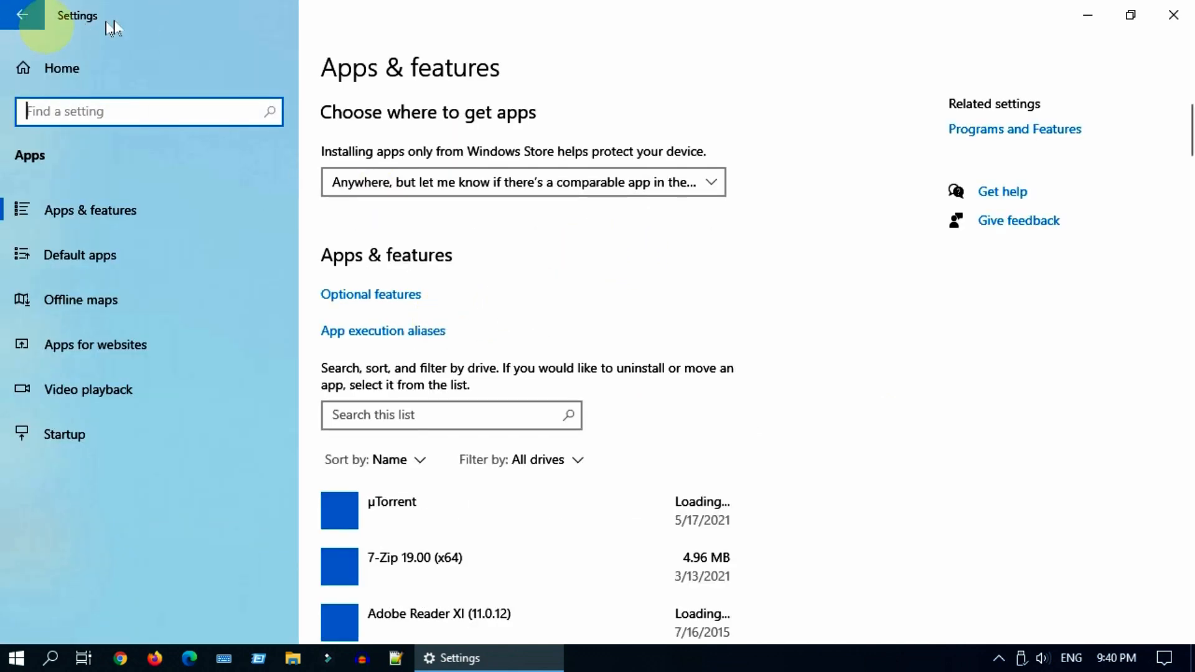
click(23, 23)
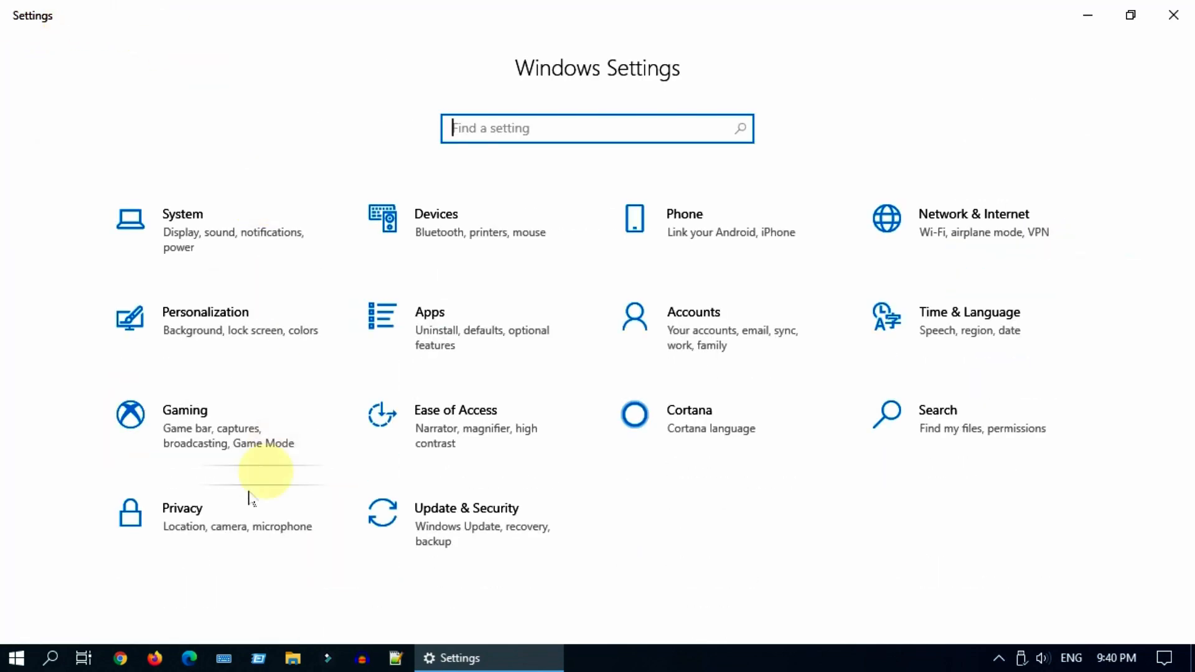
click(211, 522)
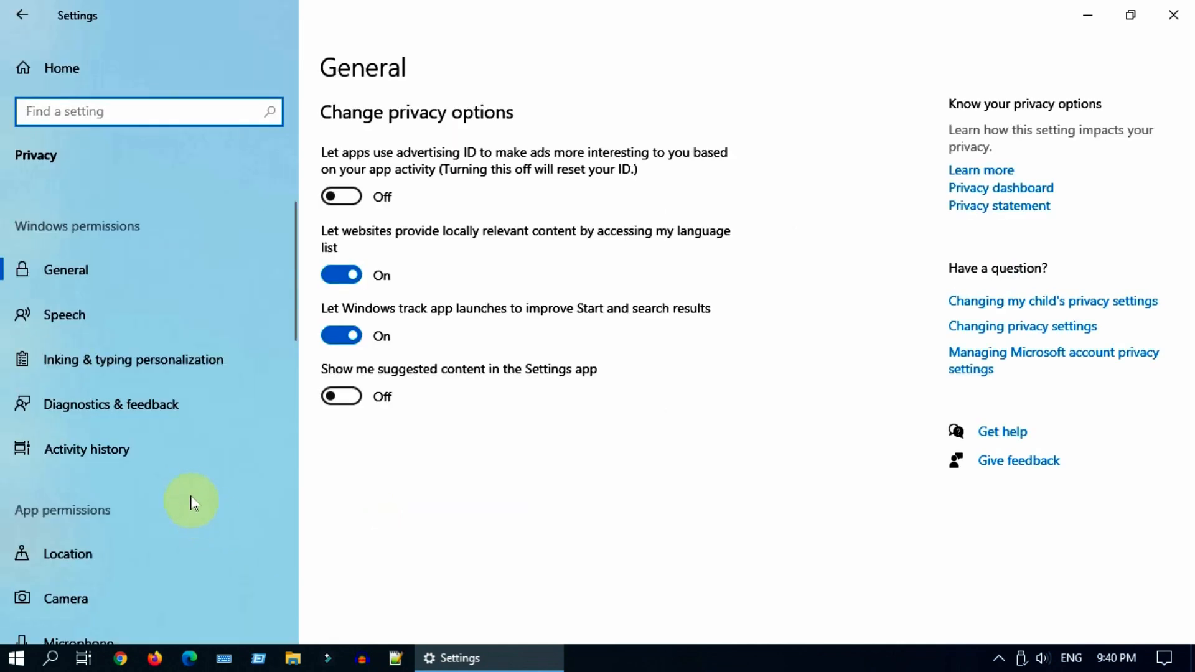
scroll(190, 498, down, 10)
scroll(232, 381, down, 3)
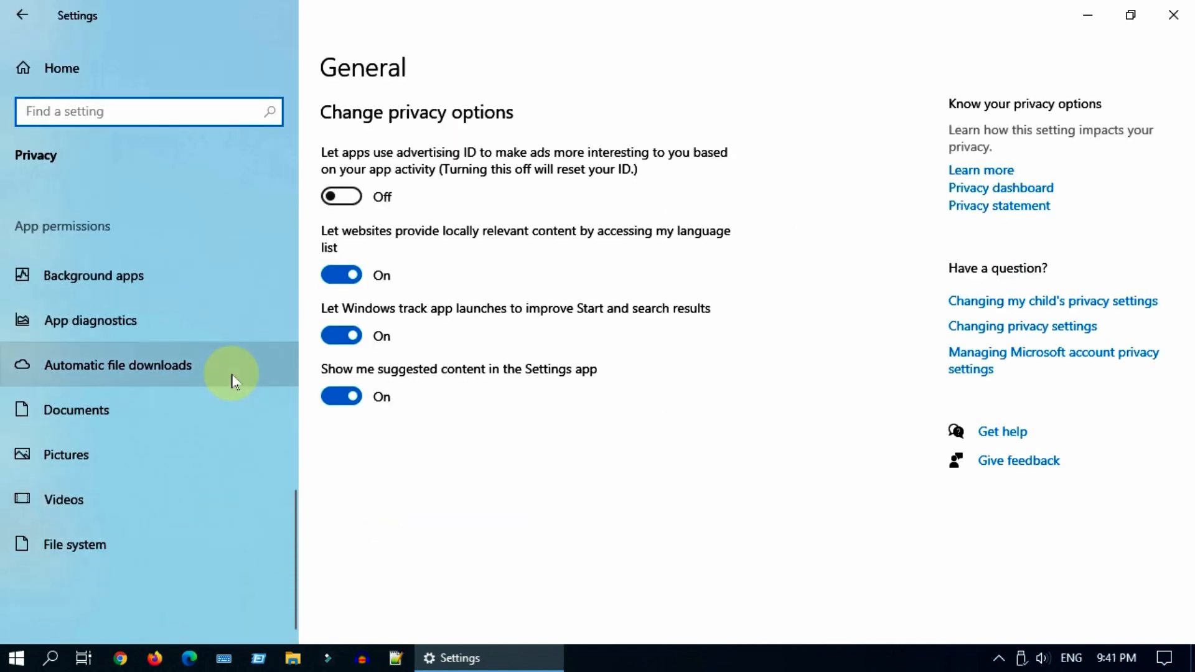
click(185, 281)
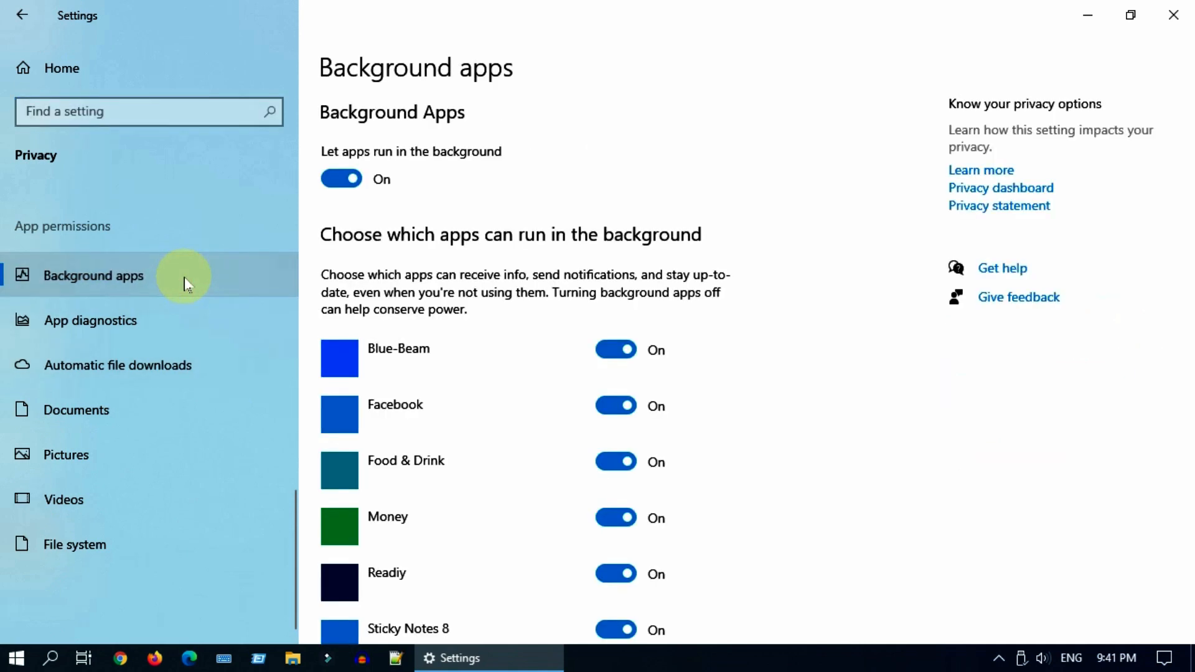
Turn off background running for Yahoo! Mail and return to the beginning of the background apps list
scroll(775, 372, down, 10)
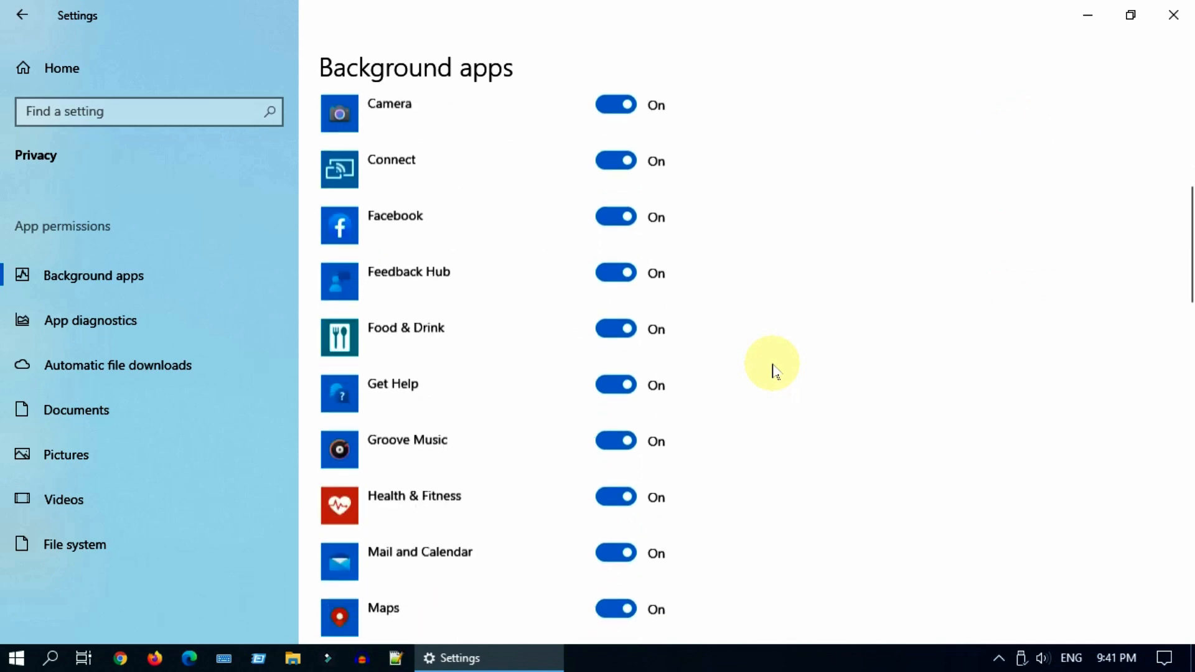
scroll(775, 371, down, 15)
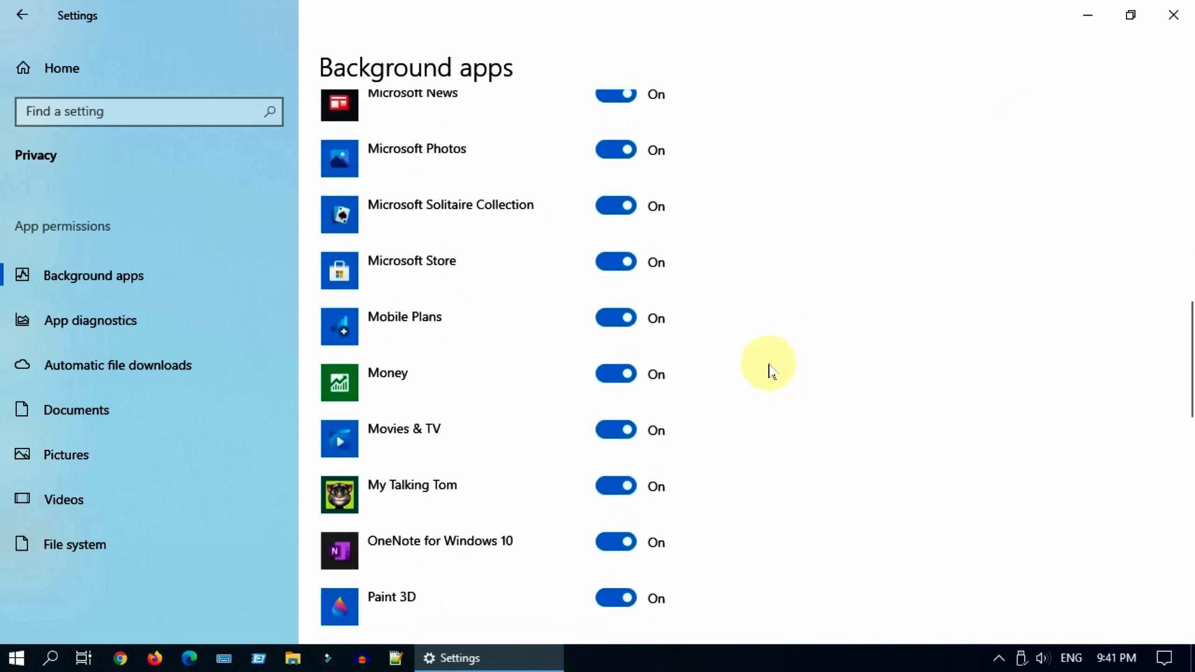
scroll(767, 371, down, 8)
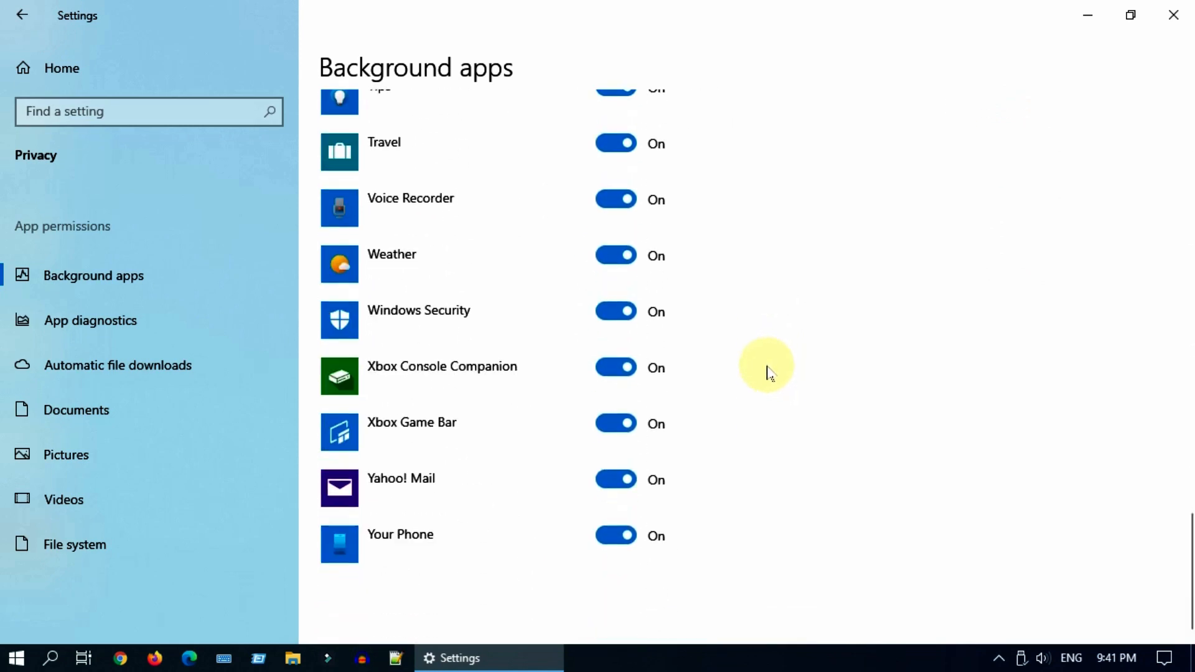
click(629, 480)
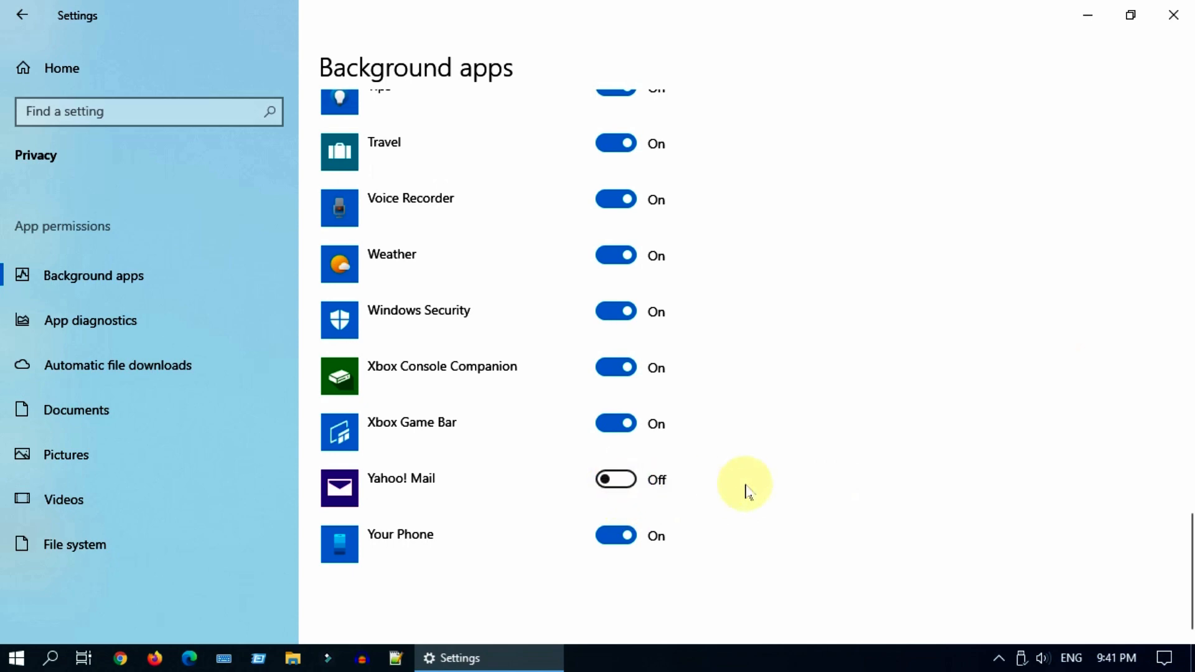
scroll(1066, 514, up, 5)
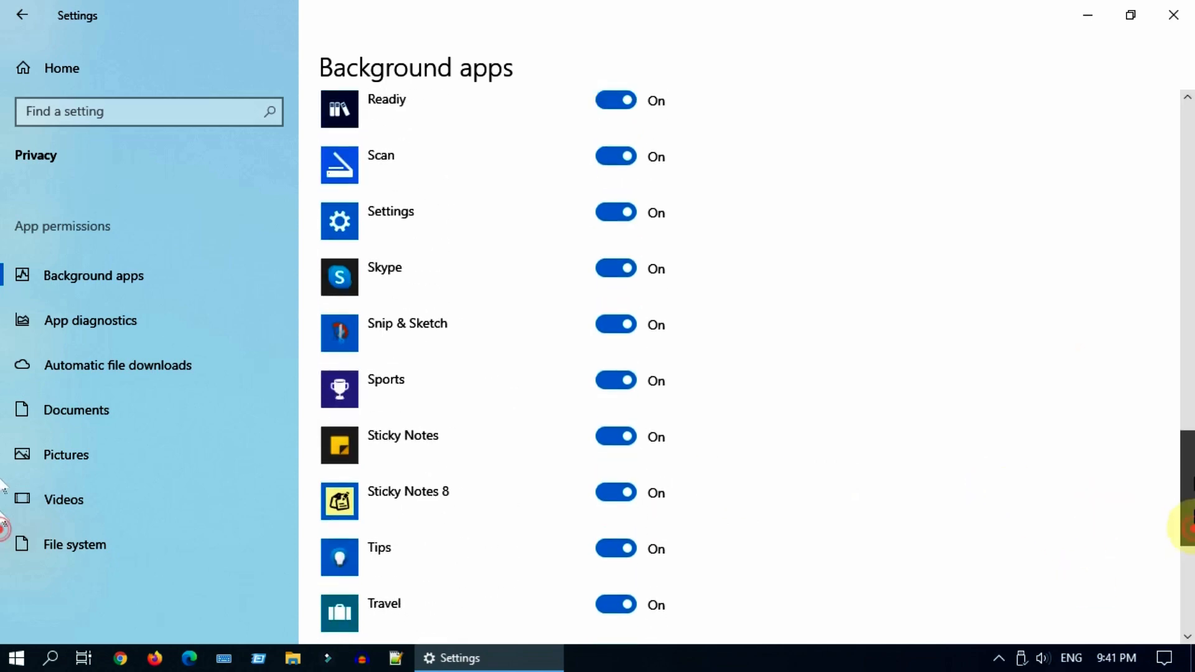
drag(1187, 526, 1186, 125)
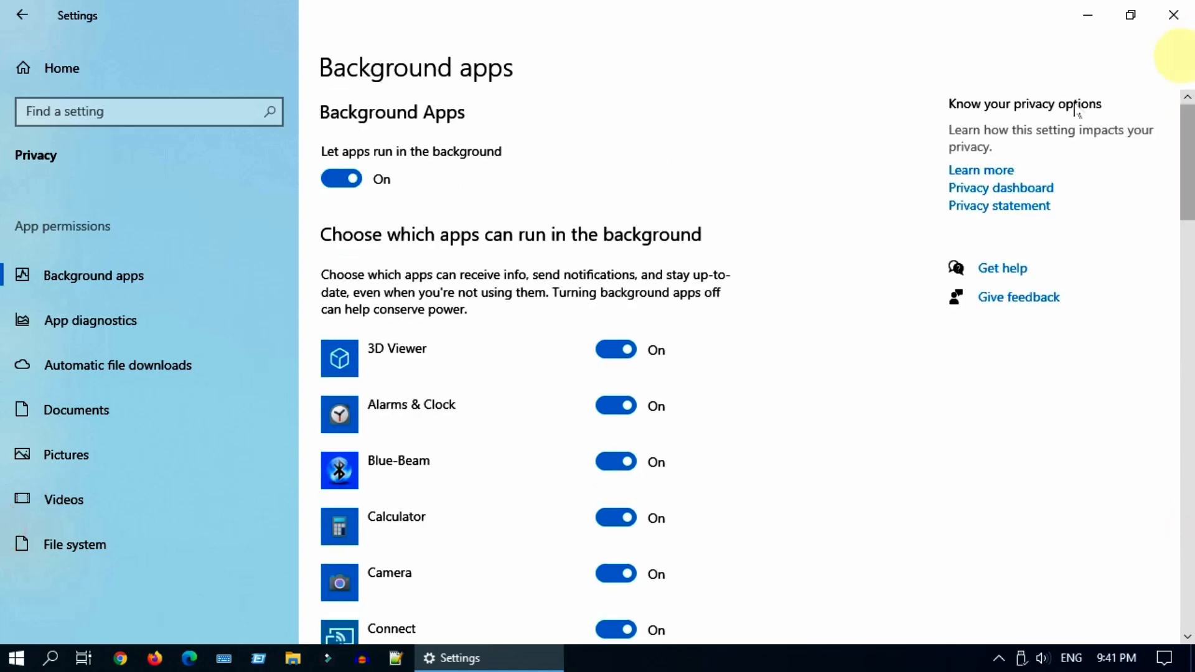
Turn off the overall permission for apps to run in the background and close Settings
click(347, 193)
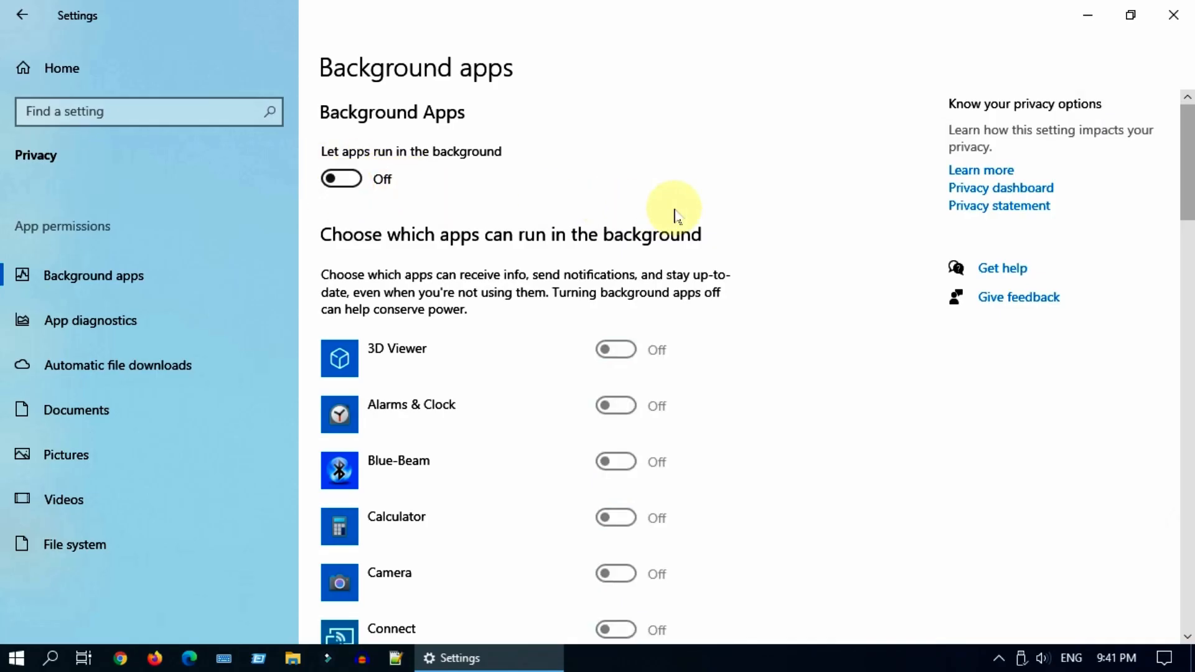
click(1170, 28)
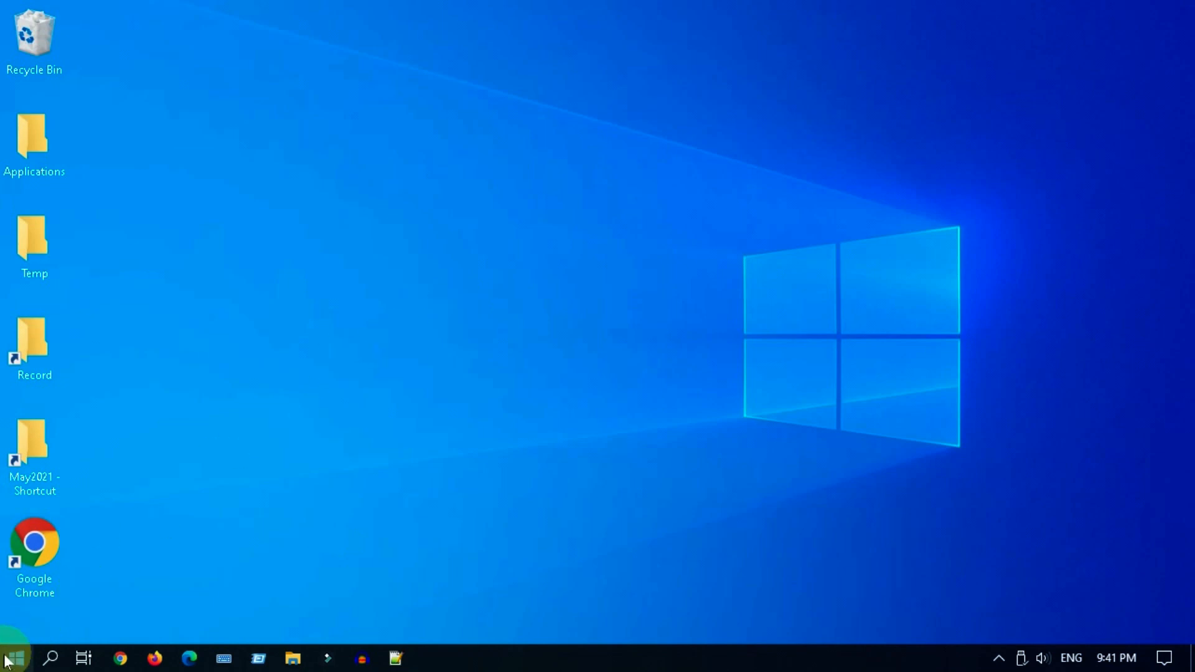
Open the user's Startup folder by running shell:startup from the Run dialog
right_click(15, 664)
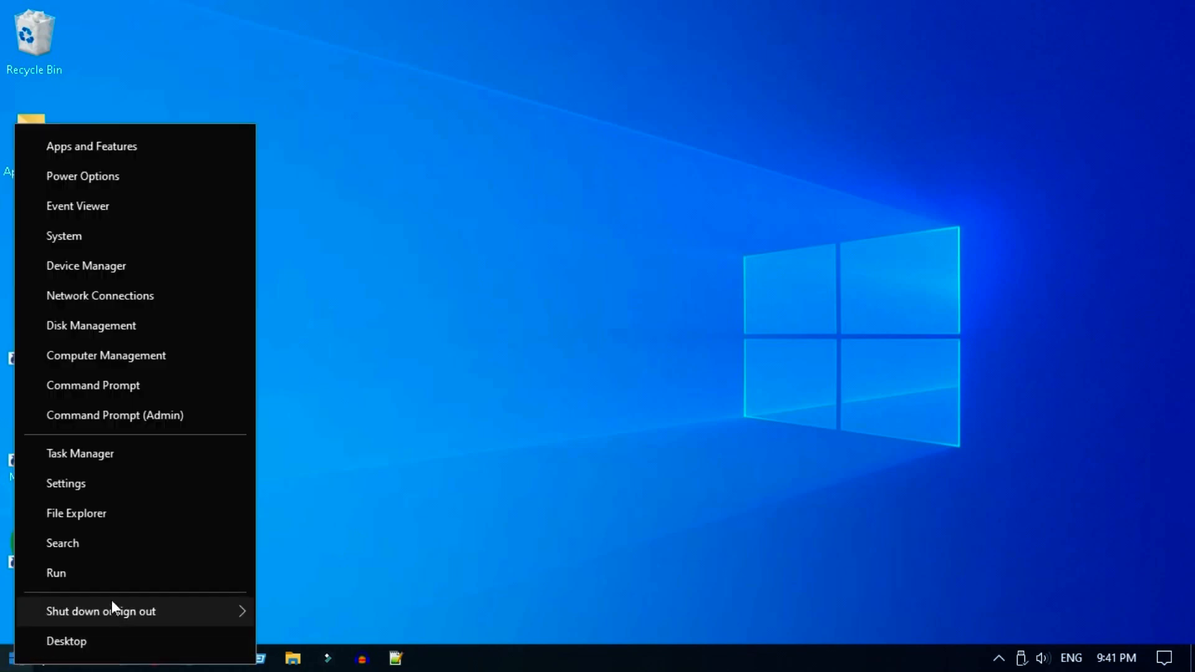
click(122, 585)
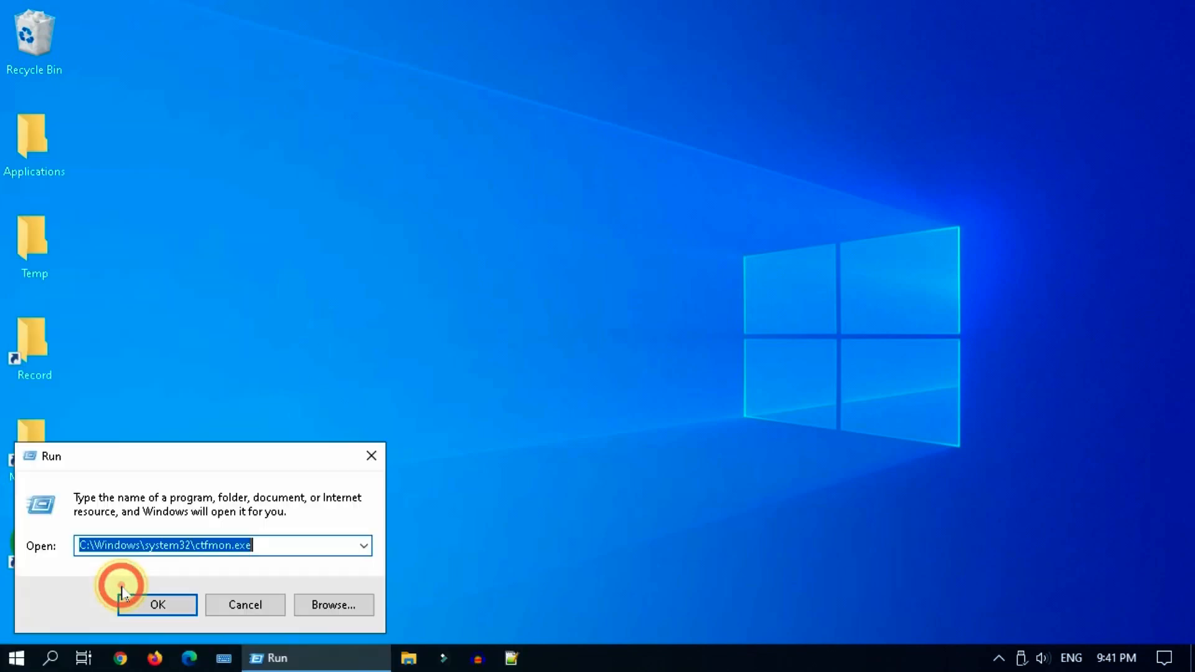
text(shell:startup)
click(176, 550)
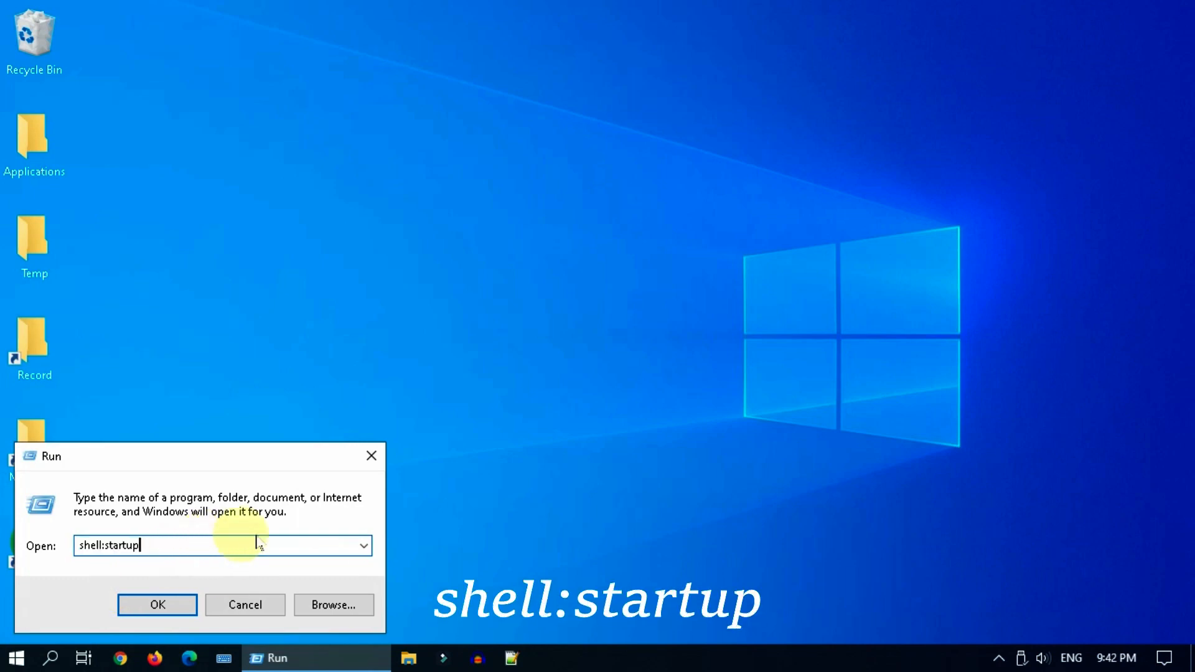
click(174, 613)
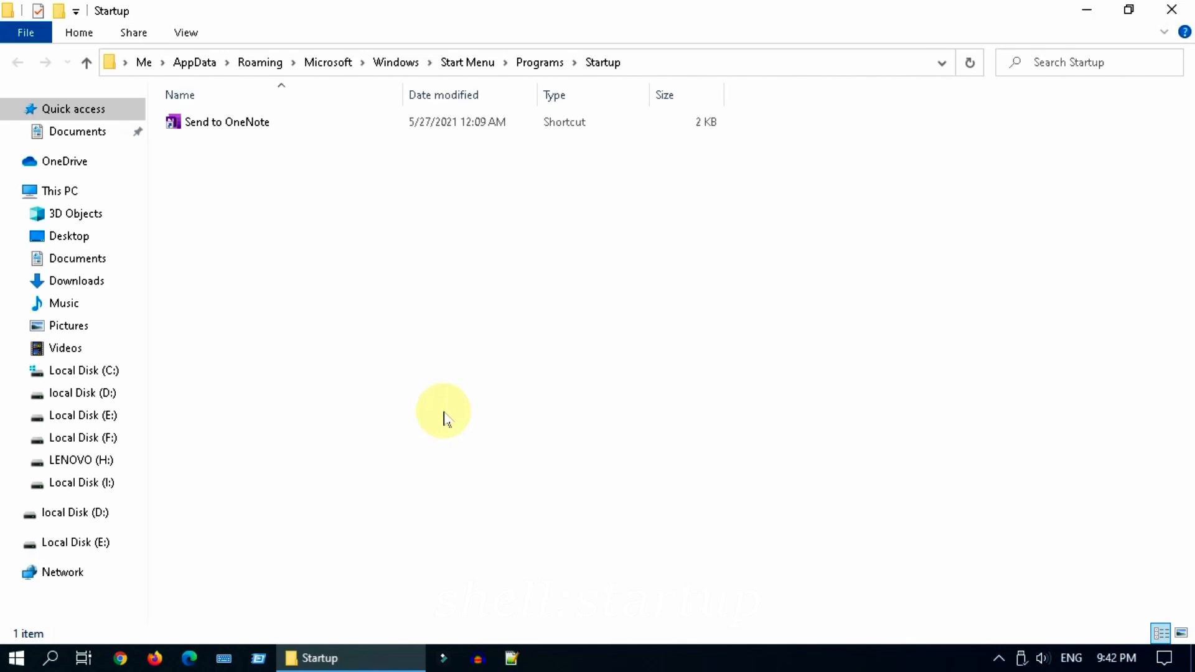
Delete the Send to OneNote shortcut from the Startup folder
click(657, 63)
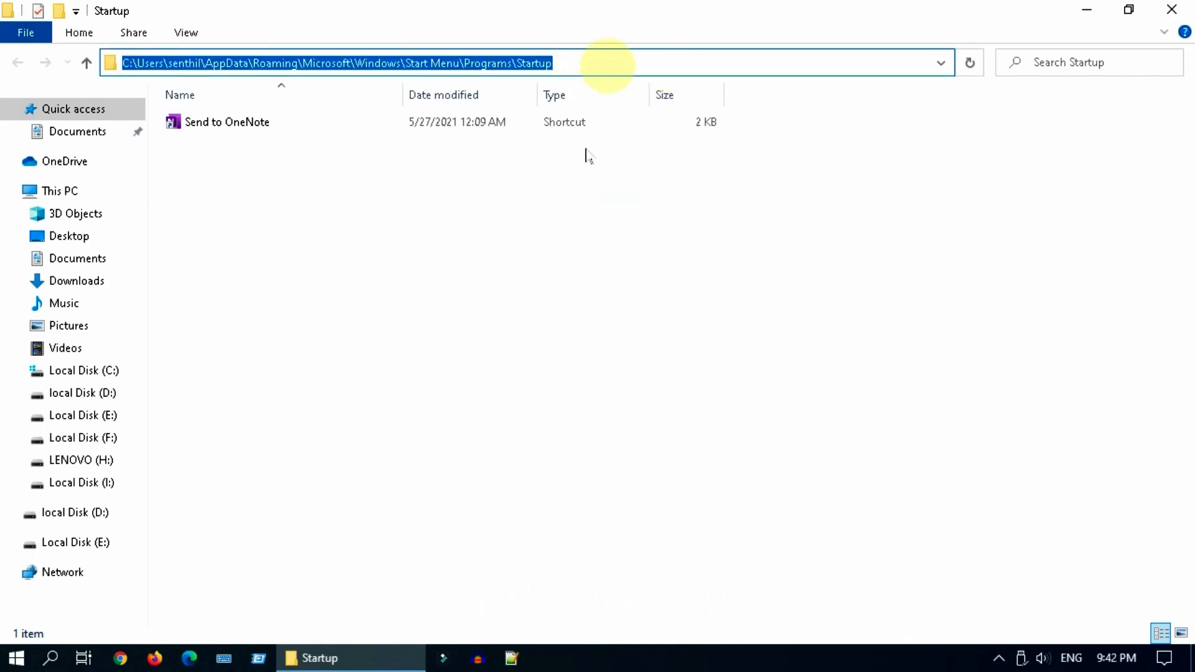
click(355, 223)
click(261, 129)
right_click(261, 129)
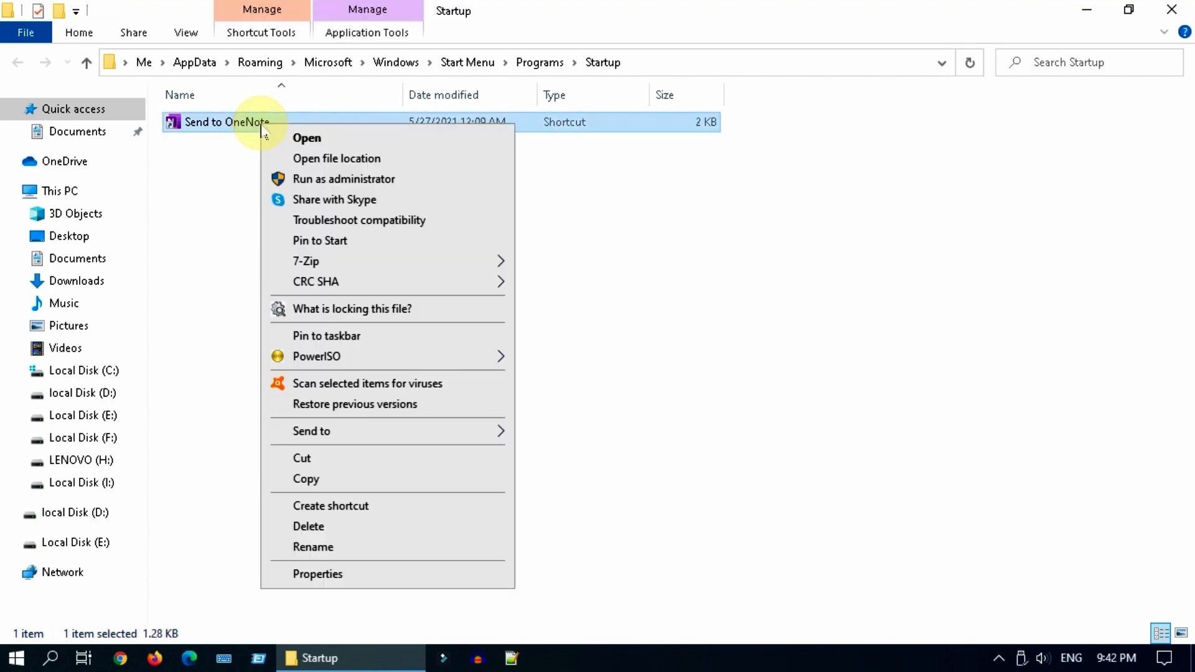
click(432, 528)
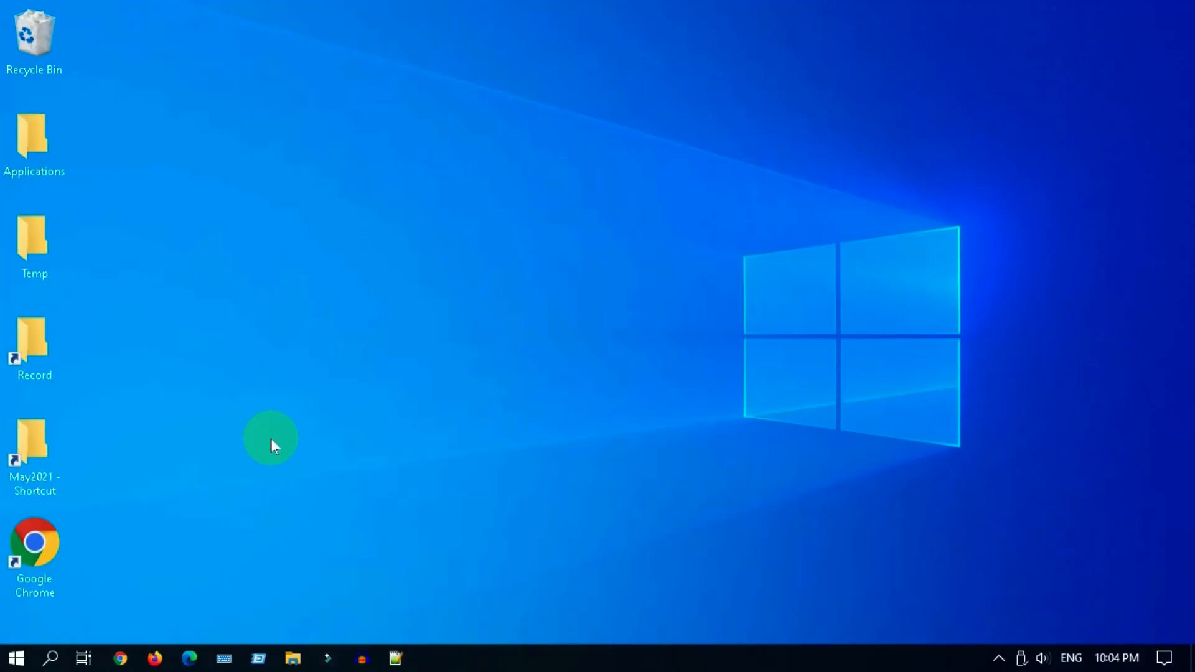
Restart the computer to apply the startup changes
click(16, 658)
mouse_move(27, 621)
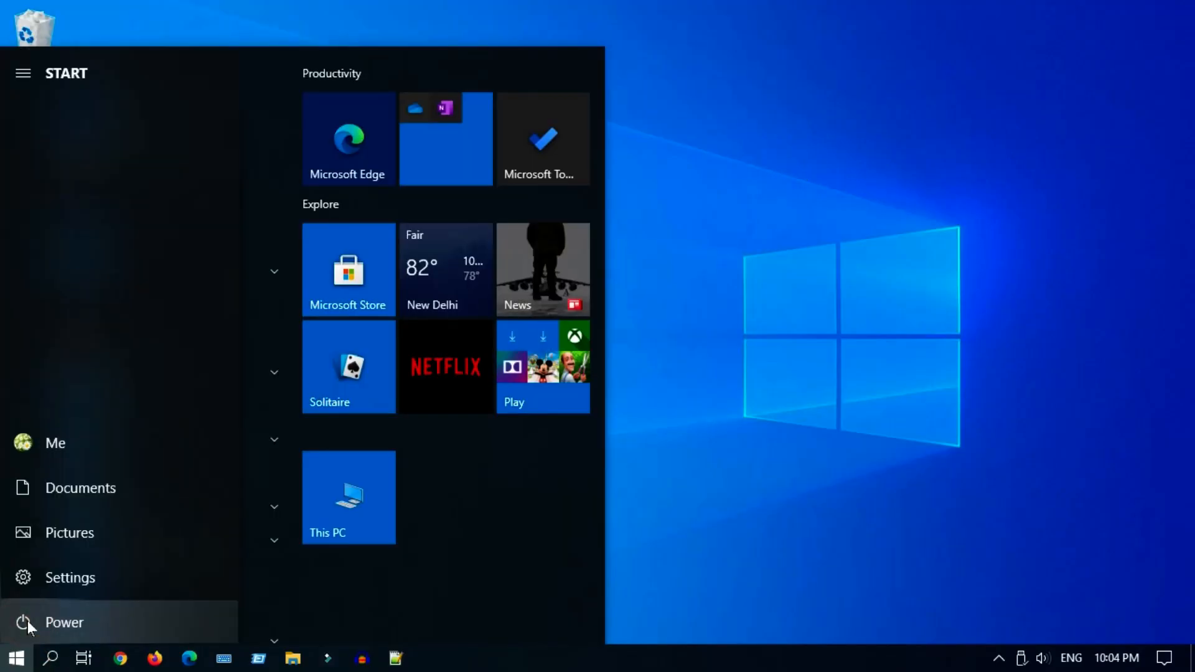
click(100, 620)
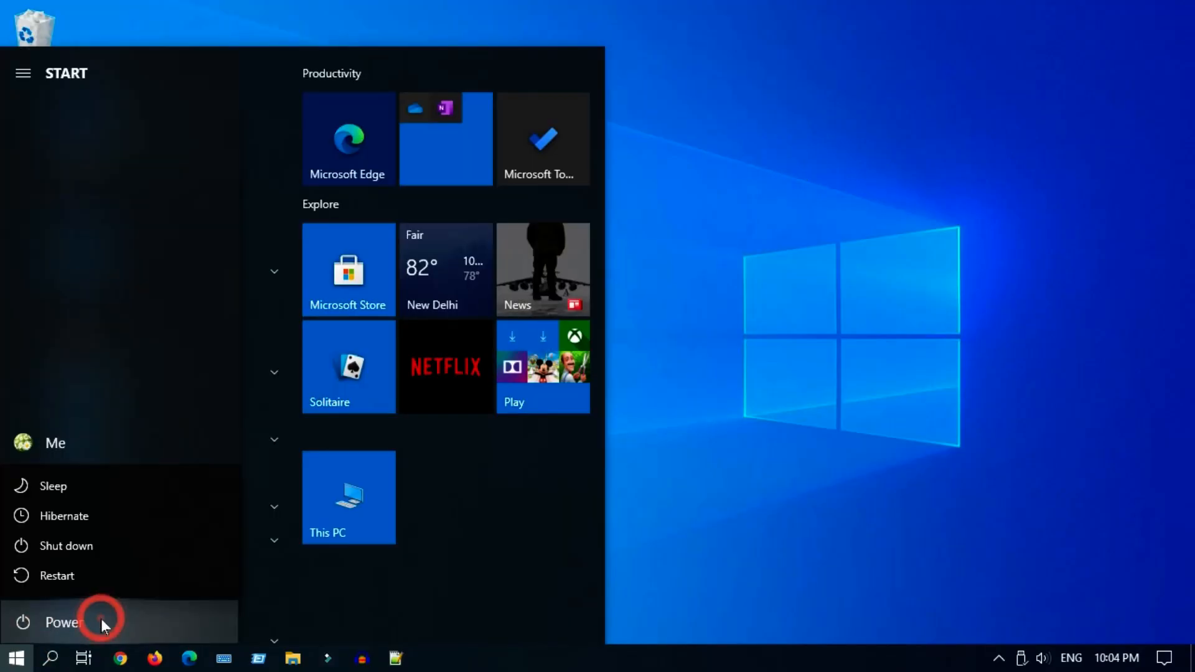
click(92, 574)
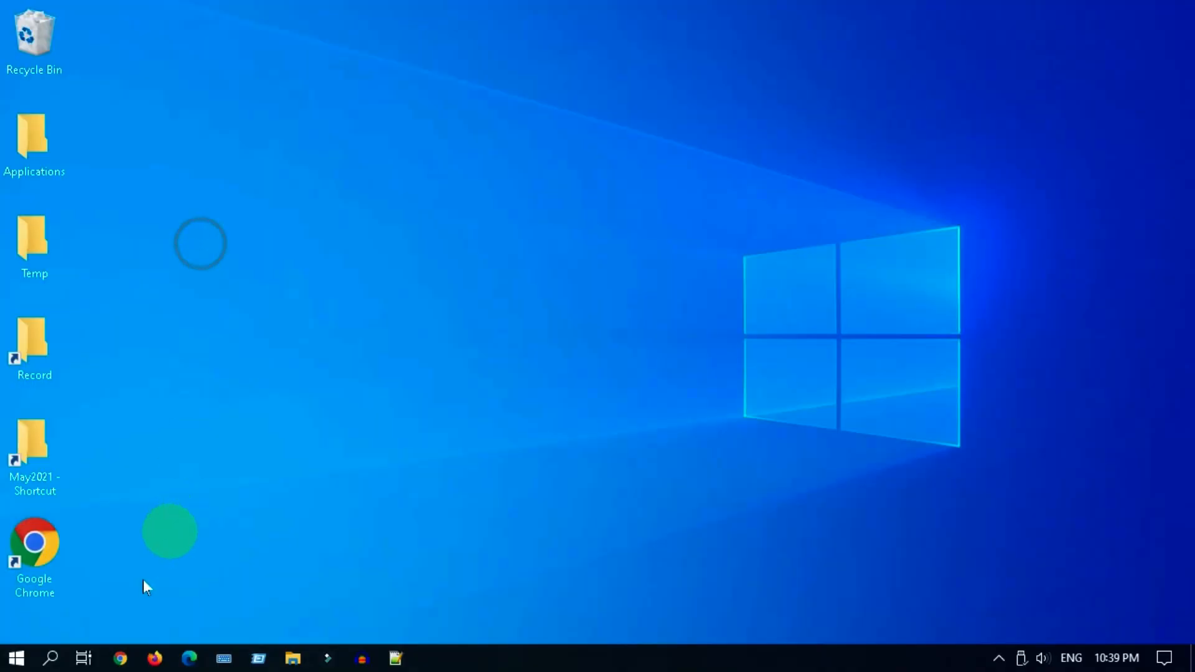
Search Windows for regedit and open Registry Editor
click(49, 658)
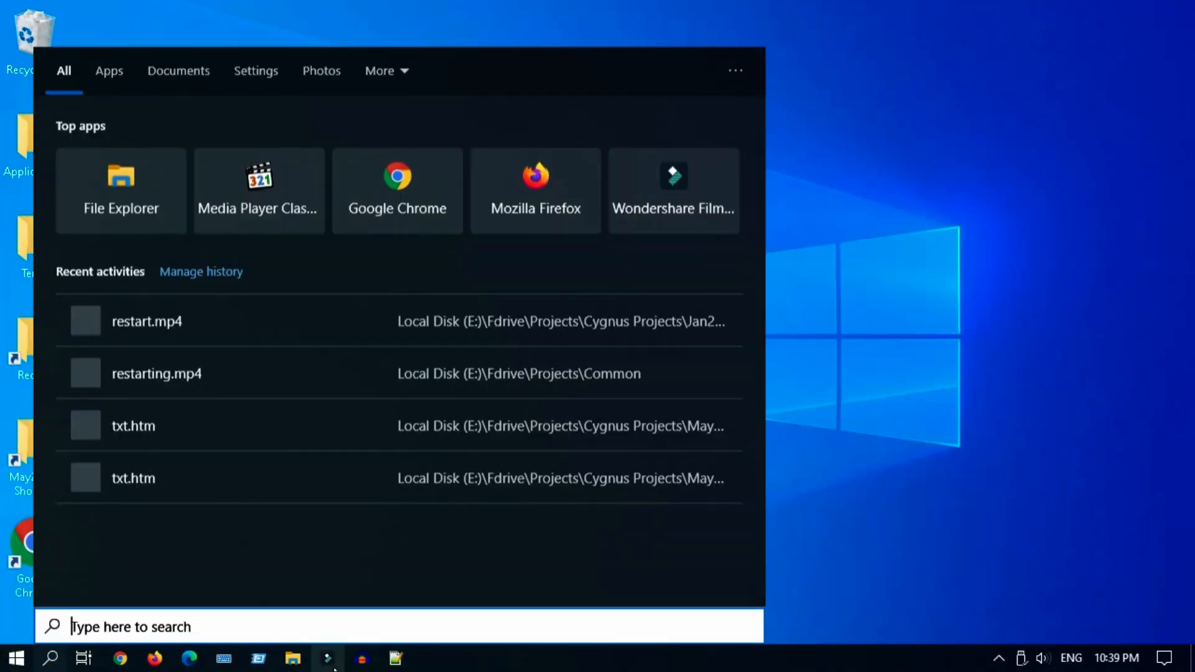
text(regedit)
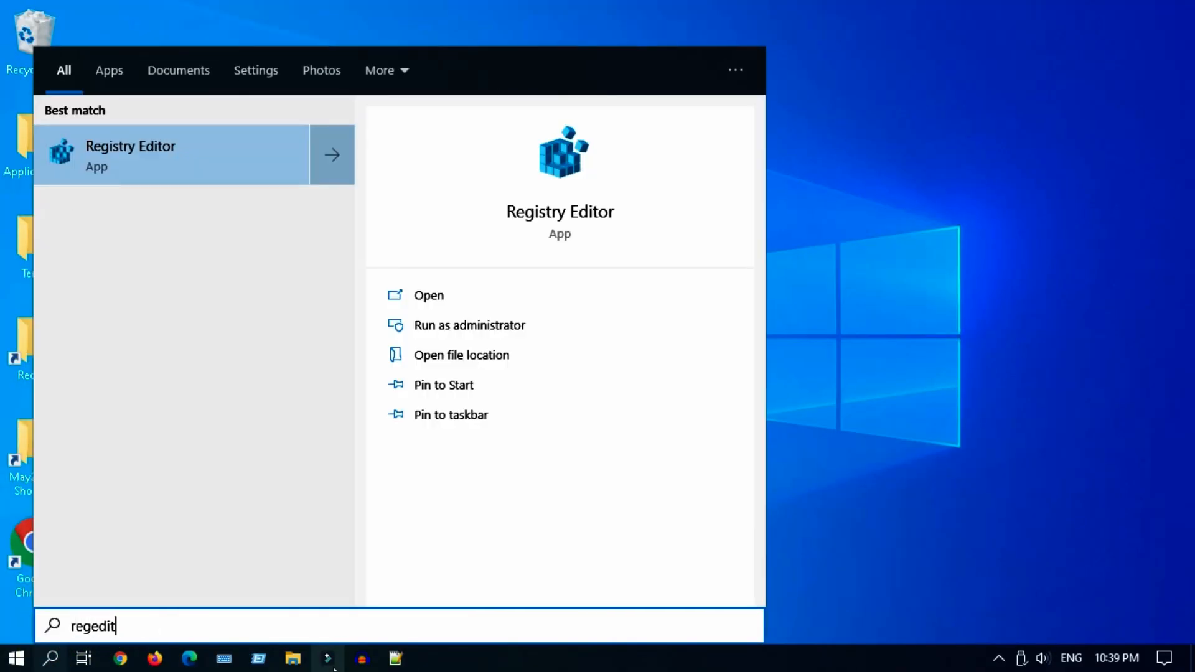
click(178, 163)
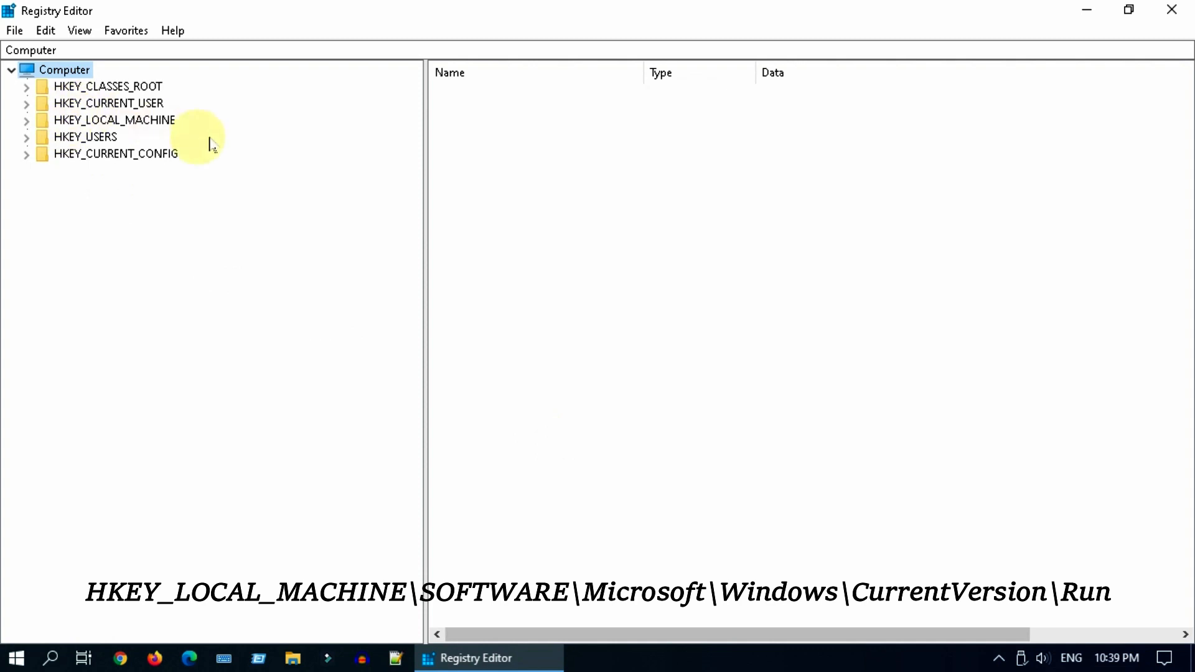
Expand the registry tree down to HKEY_LOCAL_MACHINE\SOFTWARE\Microsoft
click(72, 121)
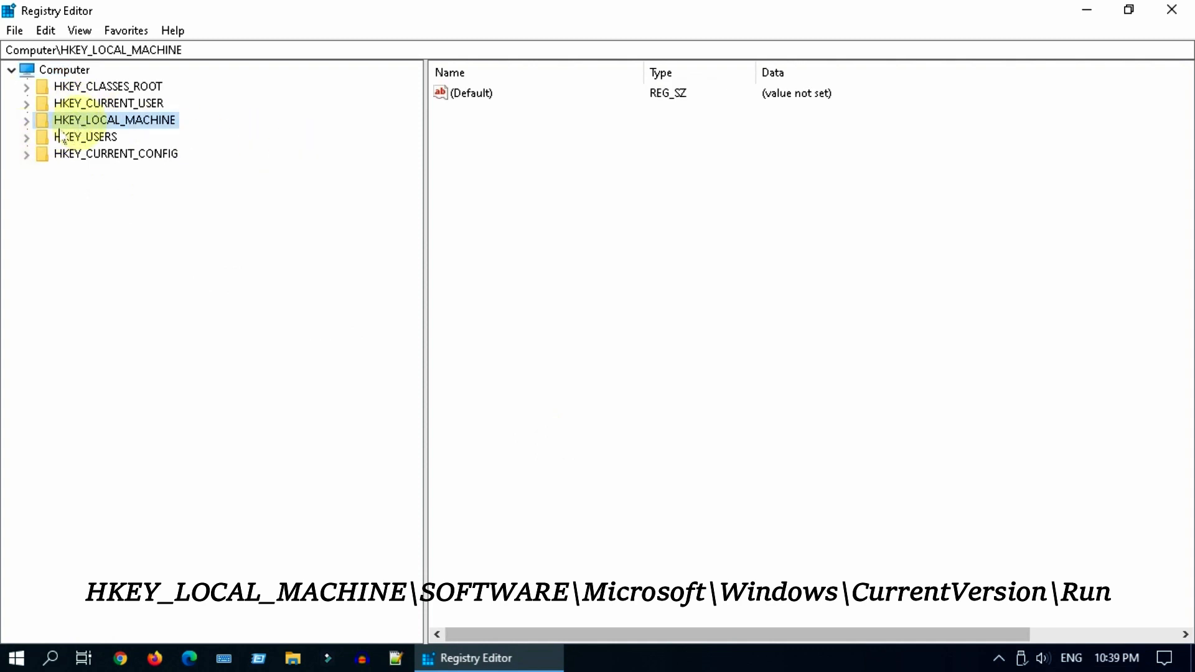
click(26, 121)
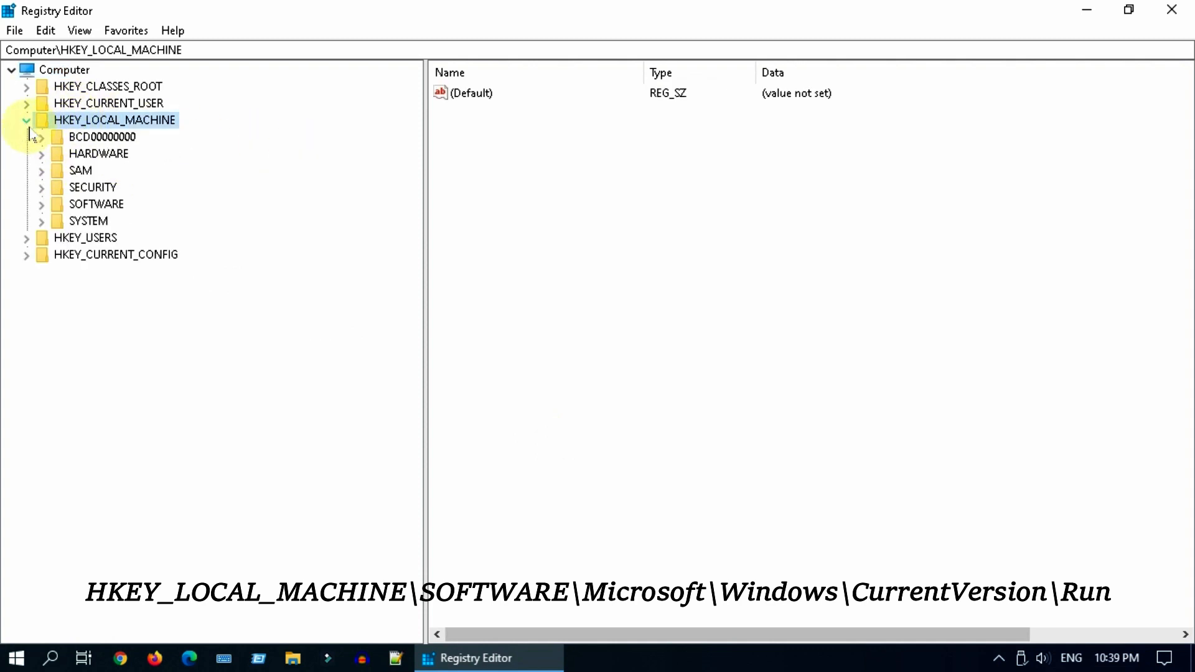
click(87, 204)
click(42, 206)
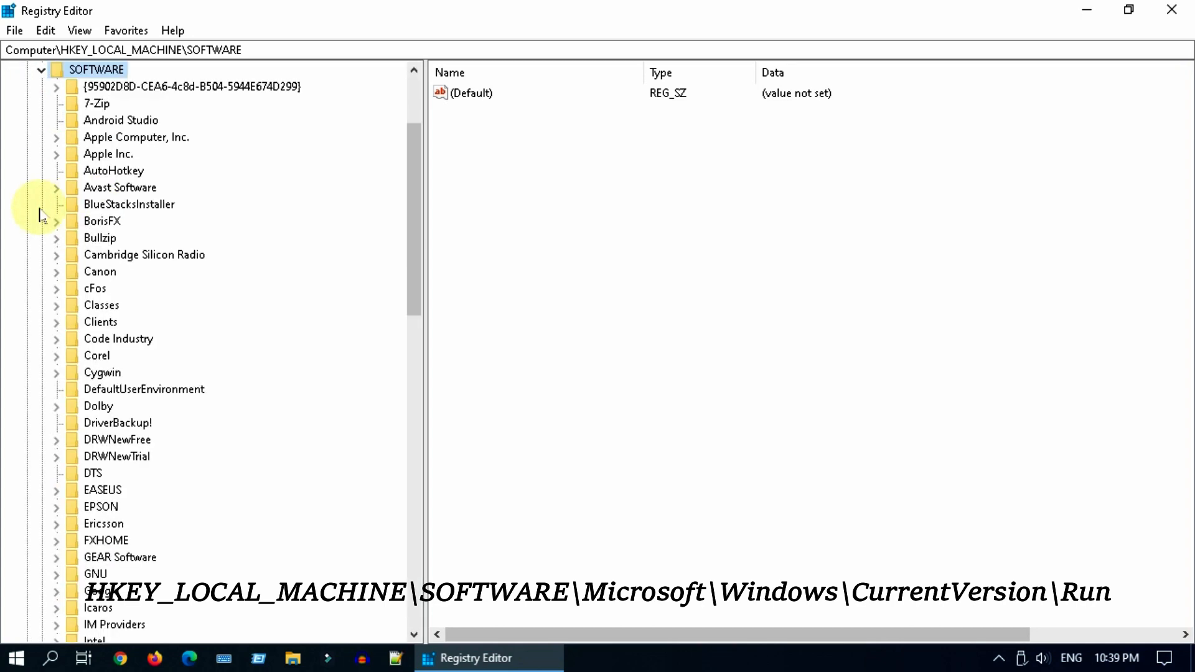
scroll(38, 215, down, 8)
click(75, 474)
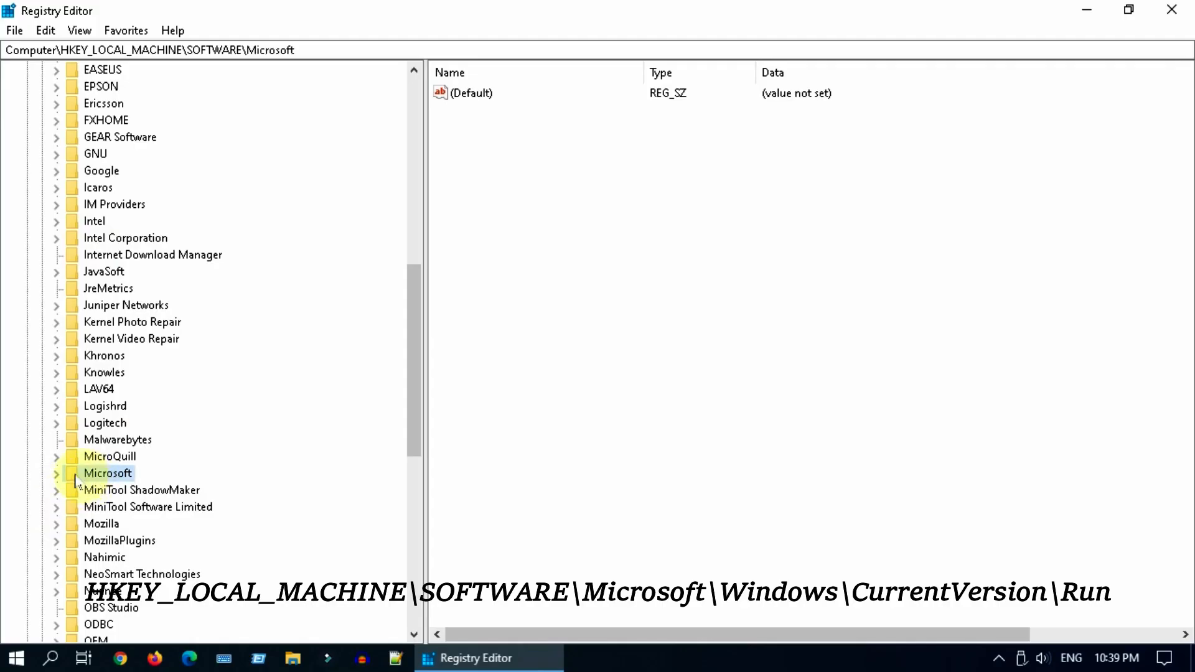
click(56, 474)
Open the Windows\CurrentVersion\Run key under the Microsoft key to list its startup entries
scroll(112, 436, down, 20)
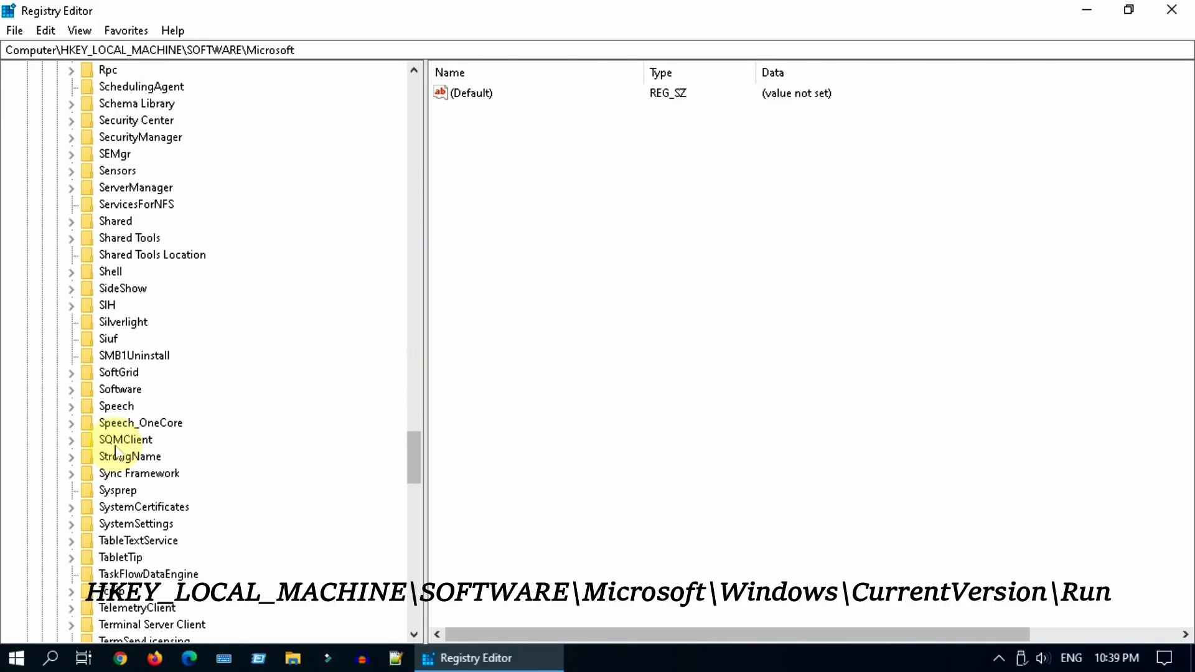
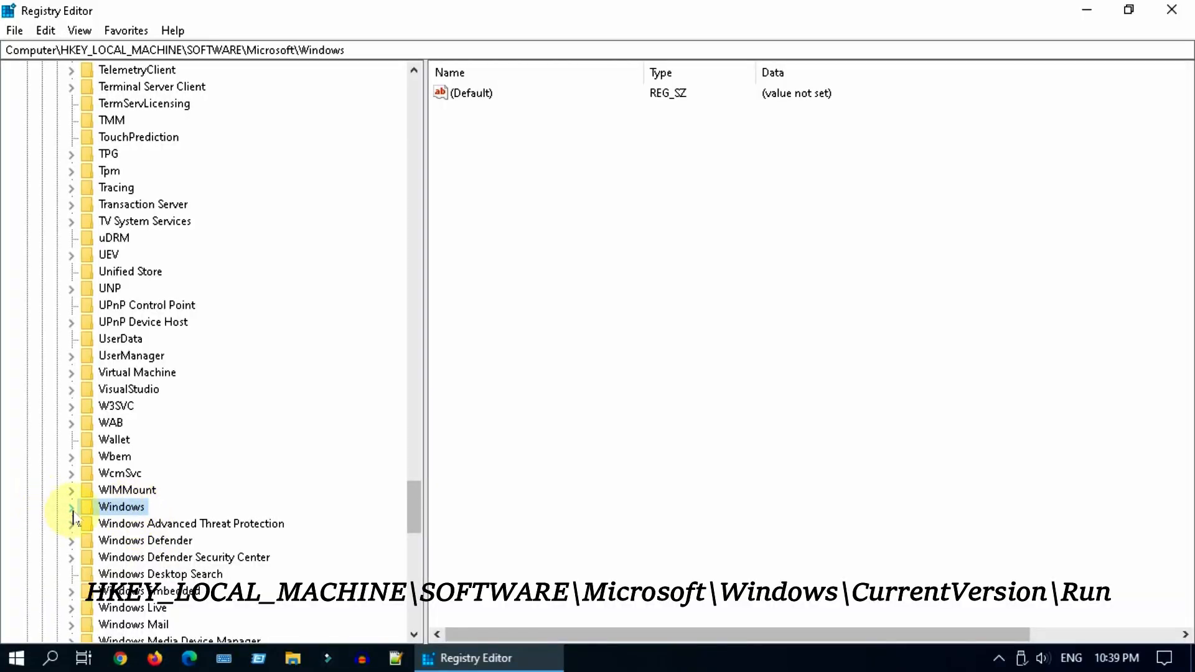
click(71, 507)
click(134, 352)
double_click(134, 350)
scroll(134, 435, down, 20)
click(138, 407)
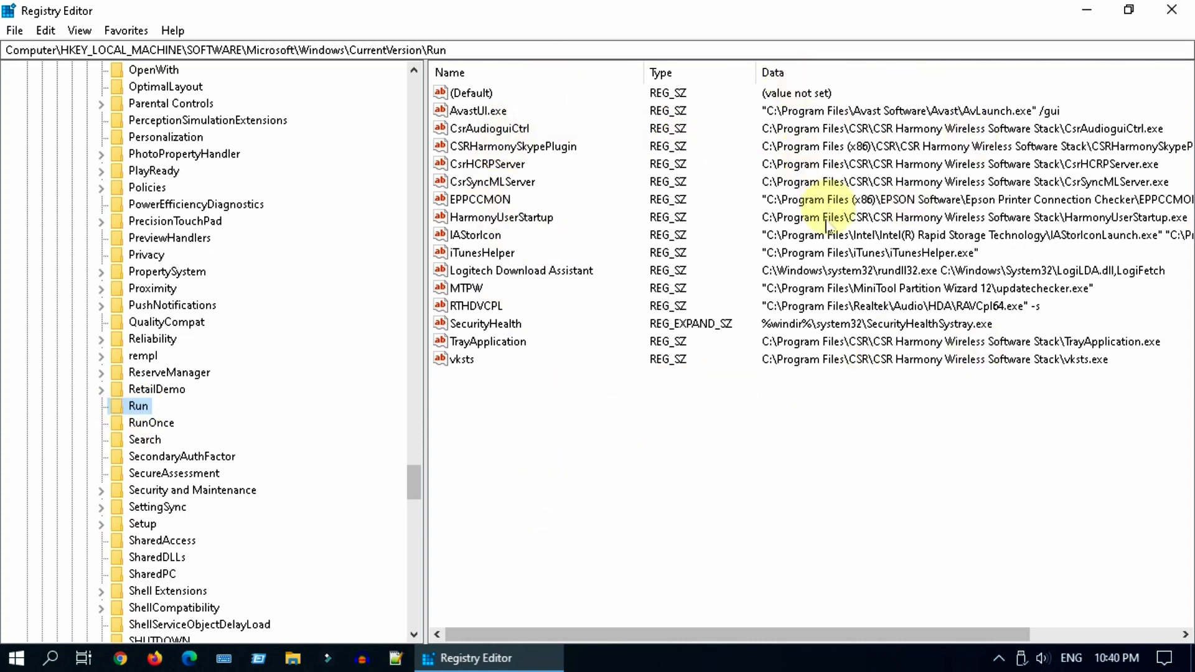
Permanently delete the EPPCCMON value from the Run key and close Registry Editor
click(502, 206)
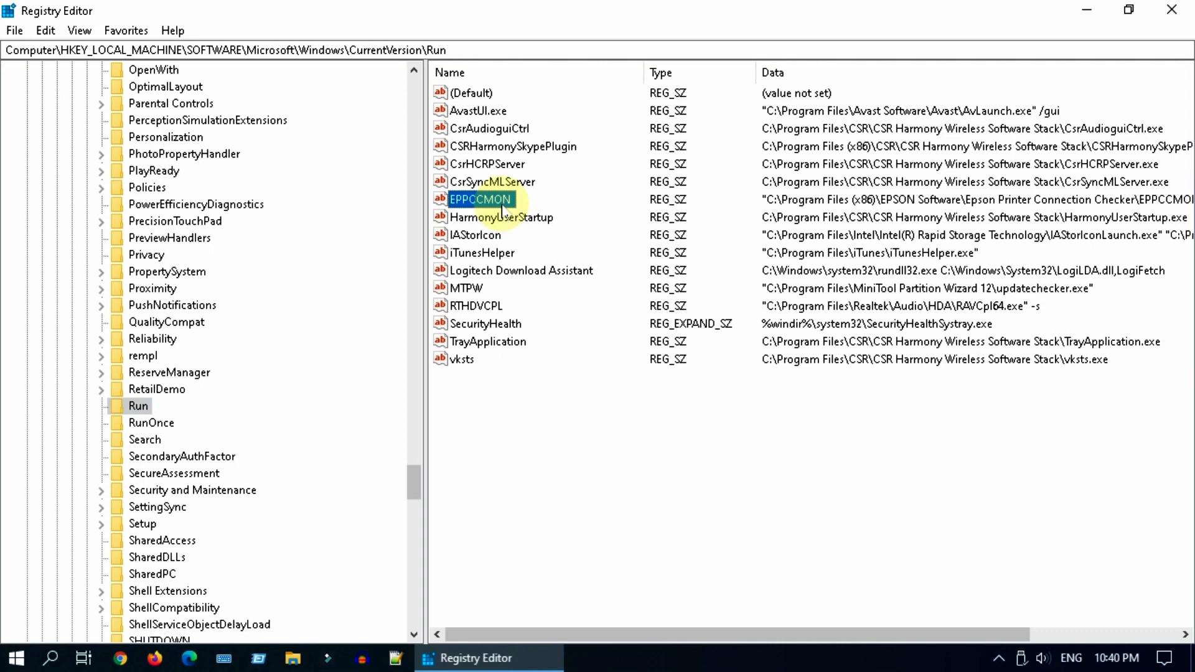
right_click(502, 211)
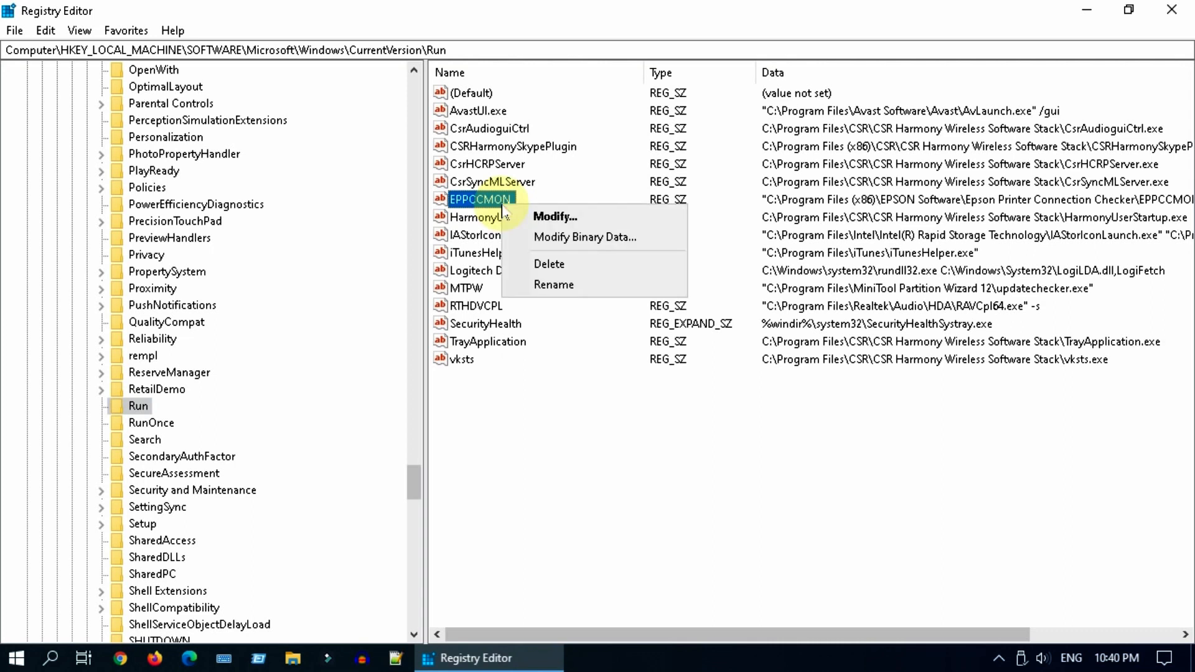
click(619, 269)
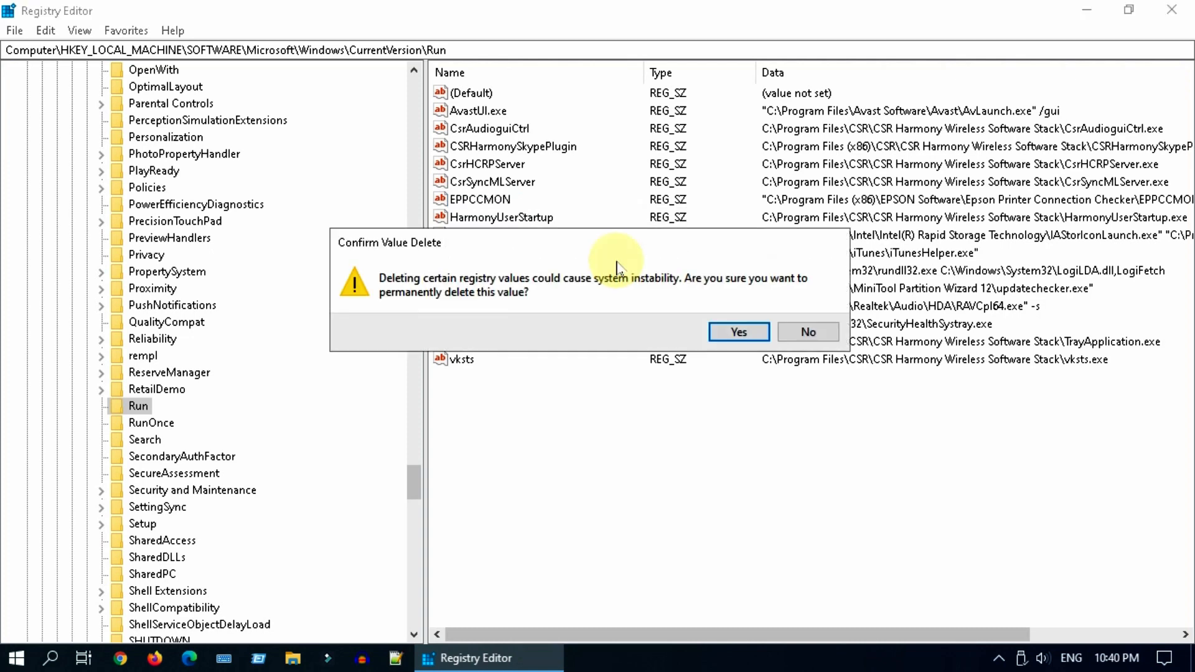
click(759, 334)
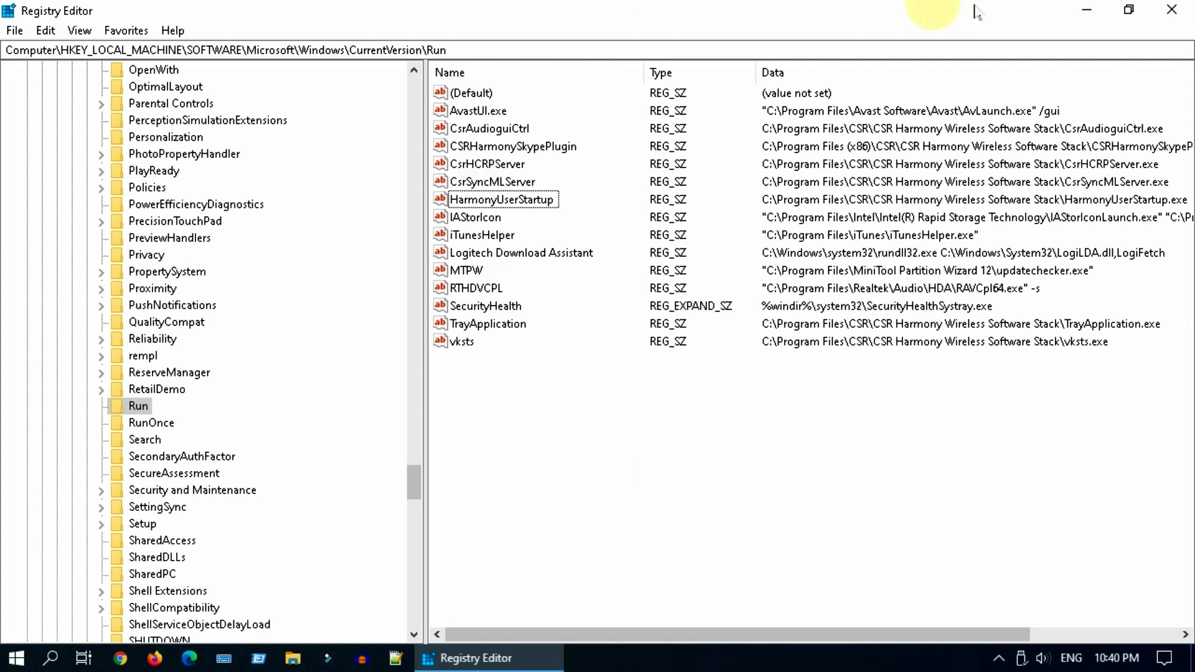
click(1172, 9)
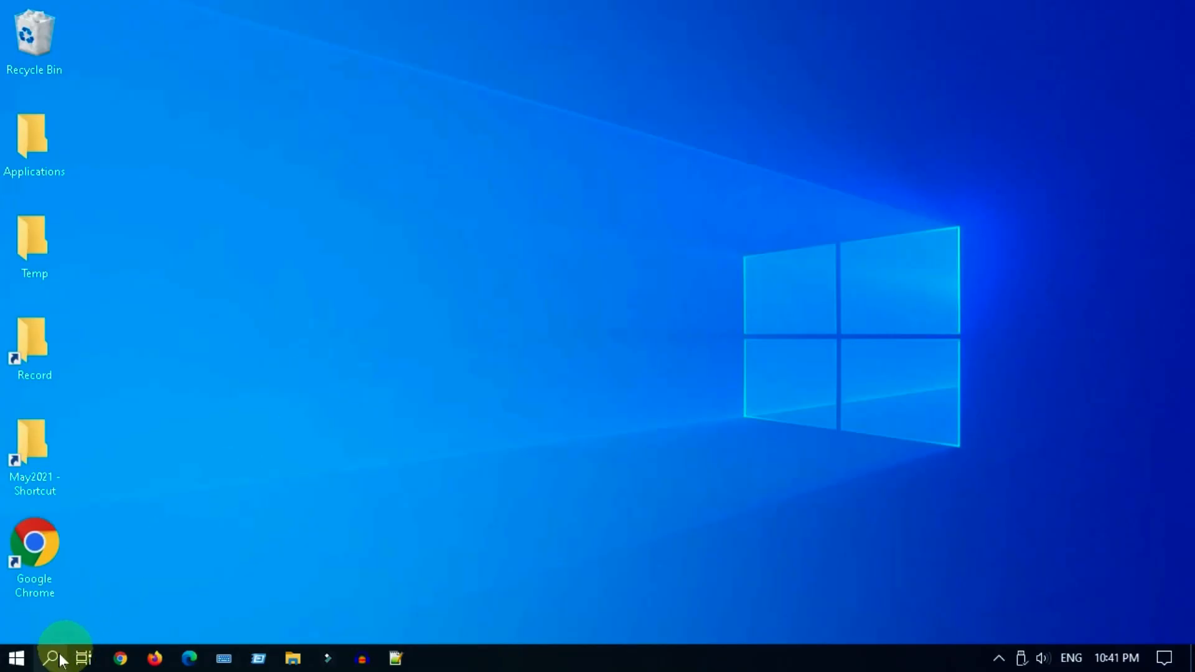
Search Windows for task scheduler and open Task Scheduler
click(49, 658)
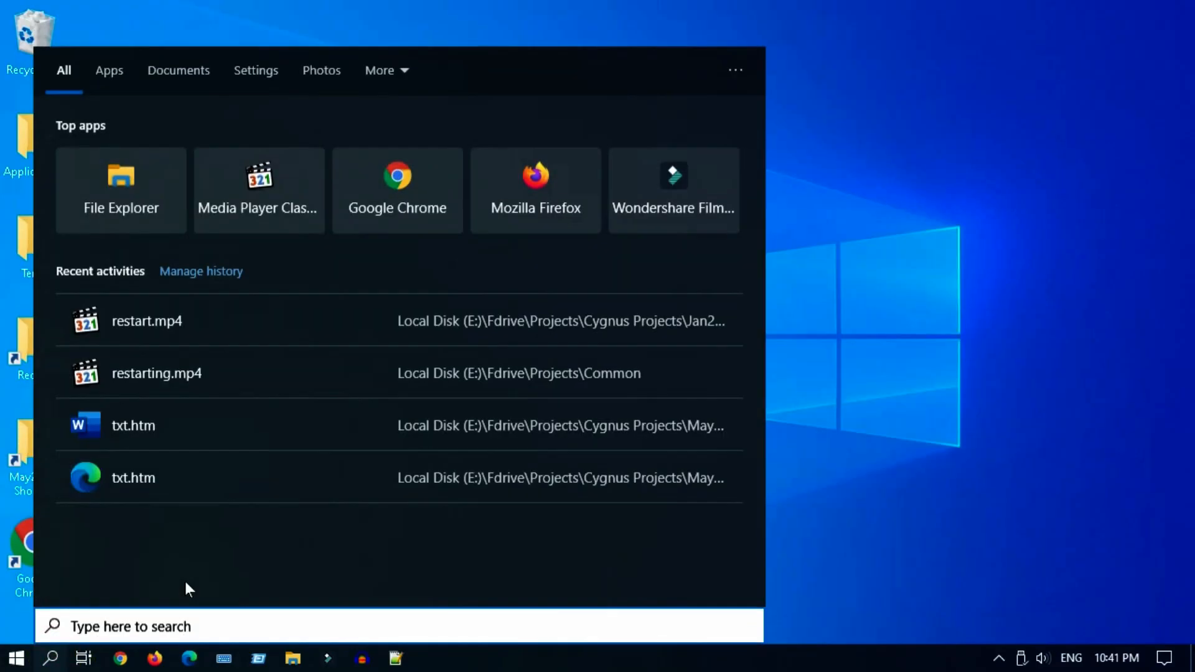
text(task scheduler)
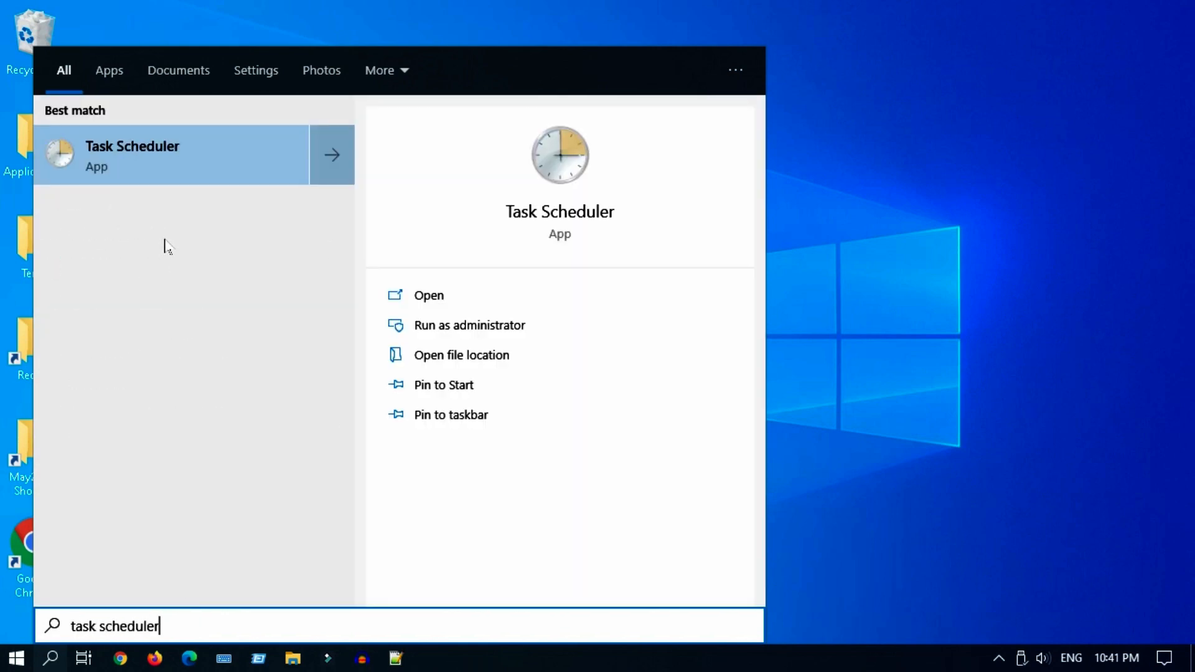
click(198, 167)
Expand the Task Scheduler Library, look through its Microsoft, Avast Software and Apple folders, and return to the library's own task list
click(75, 98)
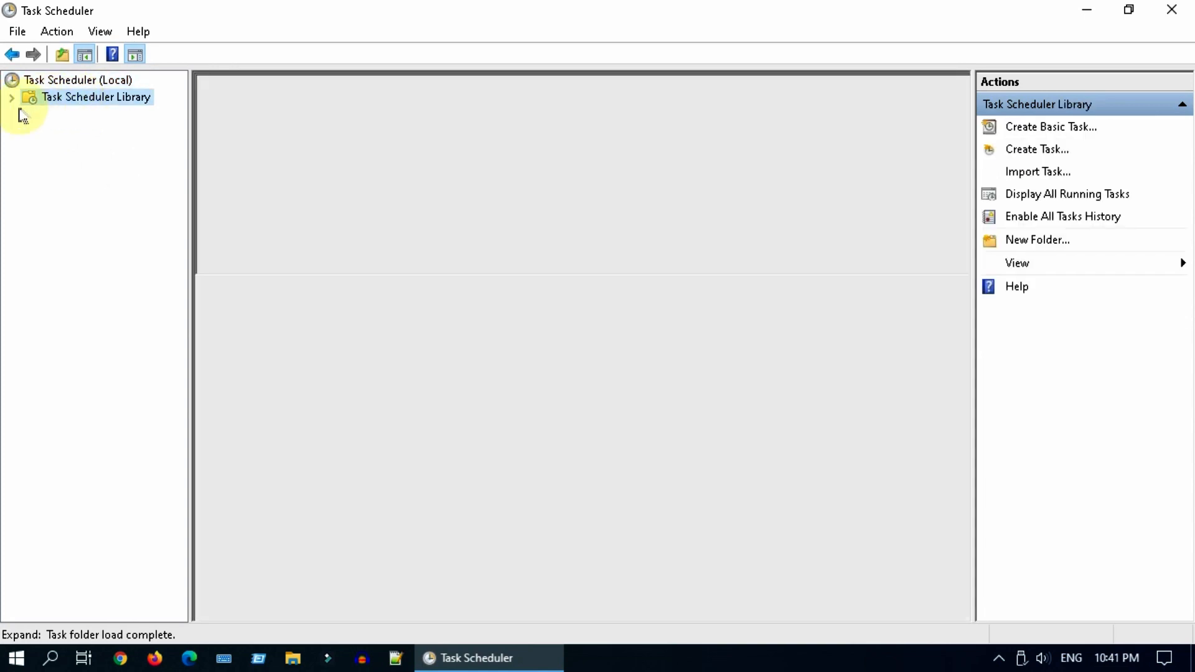
click(11, 97)
click(29, 165)
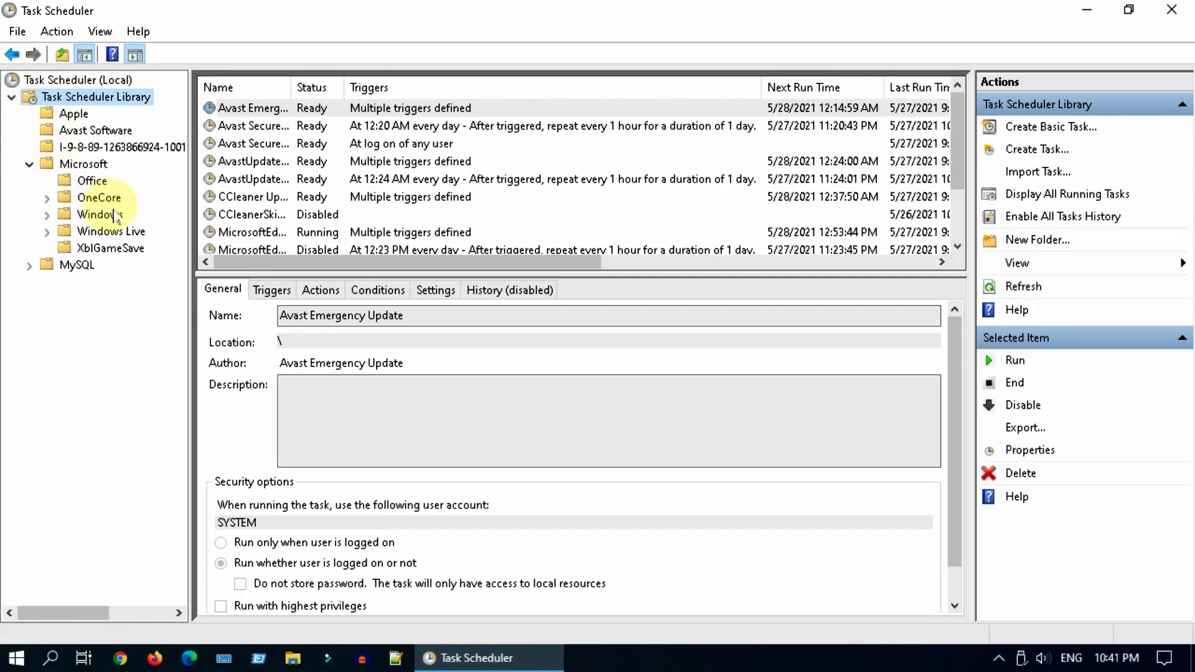
click(109, 198)
click(99, 230)
click(87, 129)
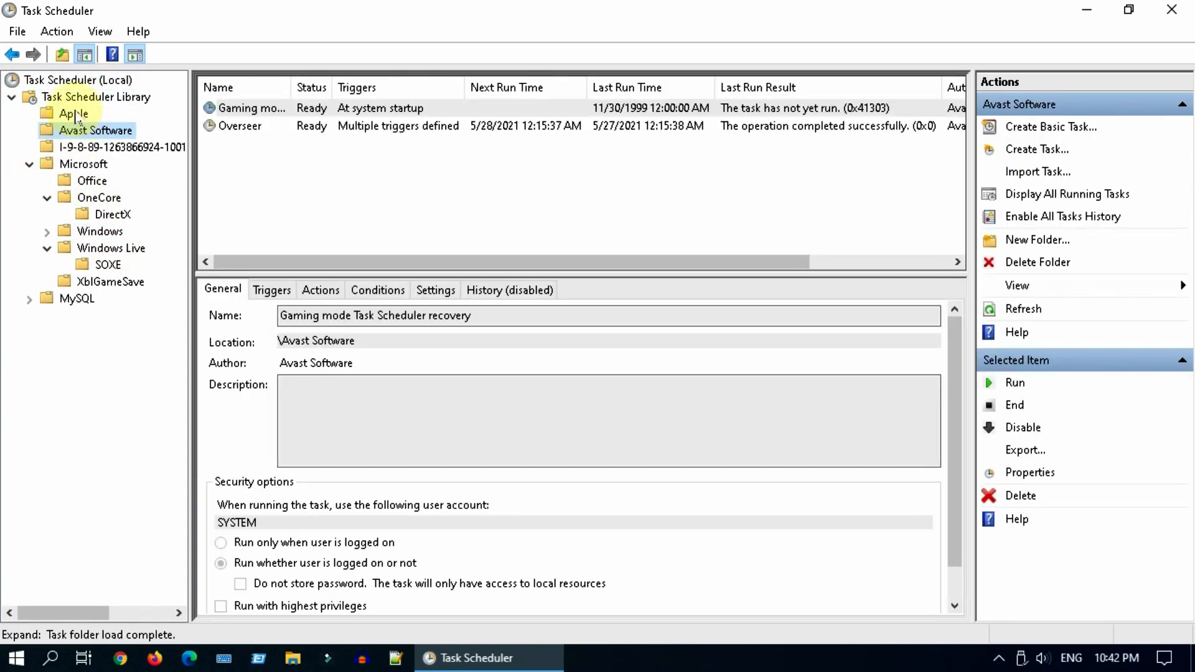
click(74, 115)
click(64, 98)
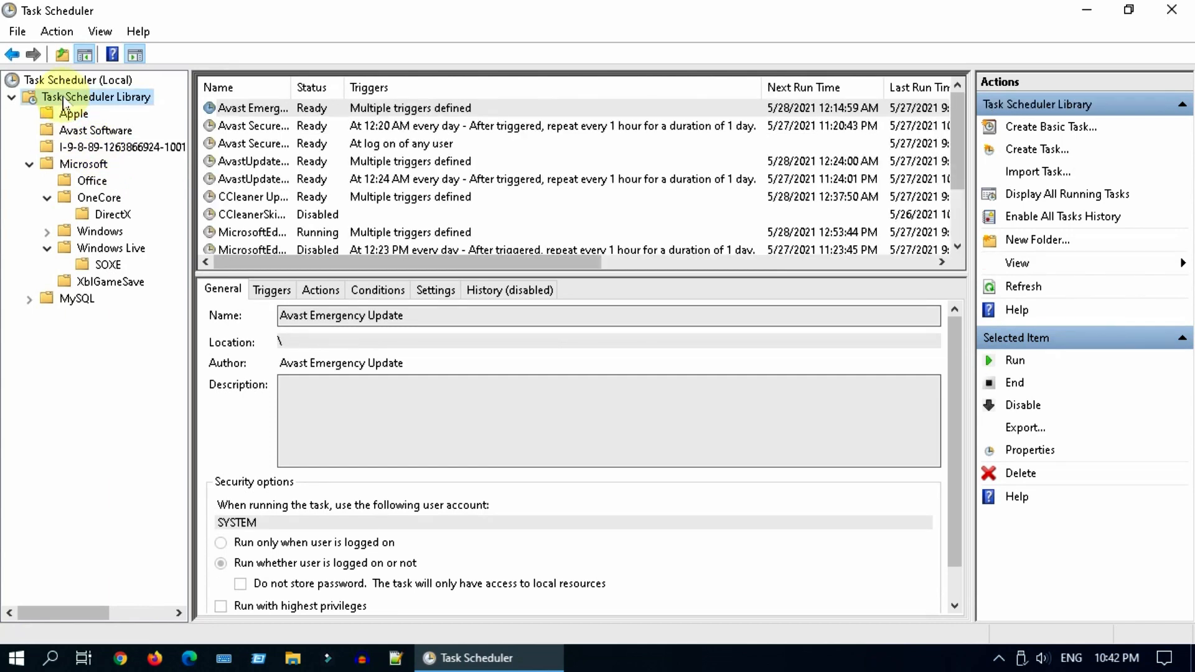
Disable the CCleaner Update task in the Task Scheduler Library and close Task Scheduler
click(383, 201)
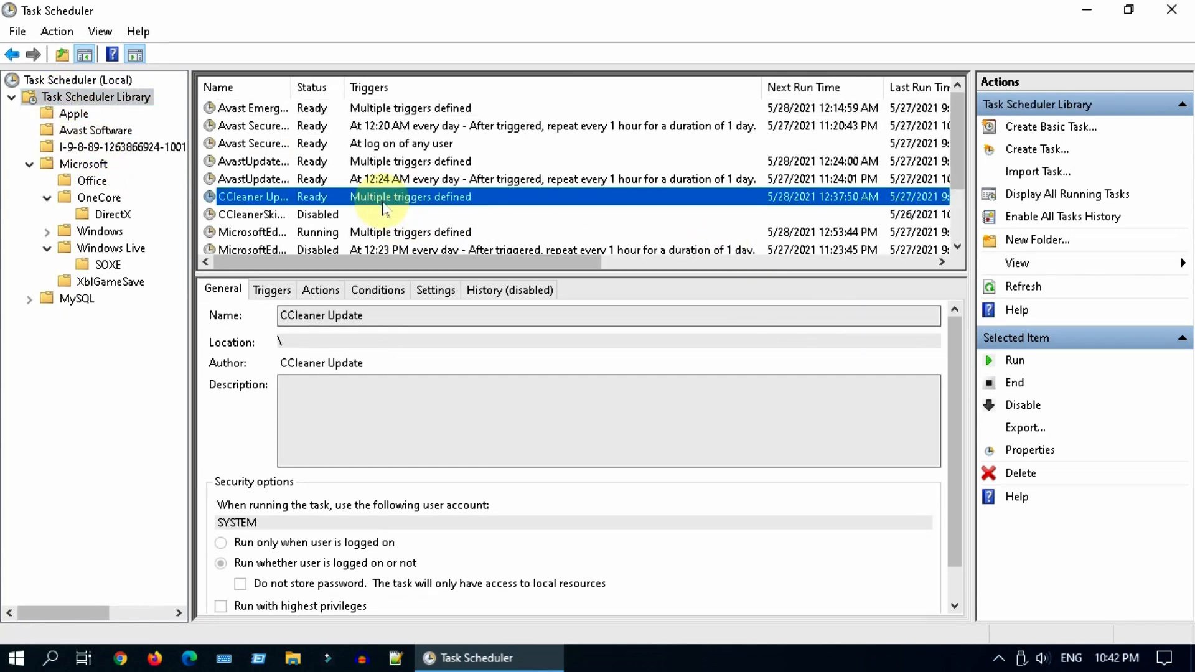
right_click(383, 206)
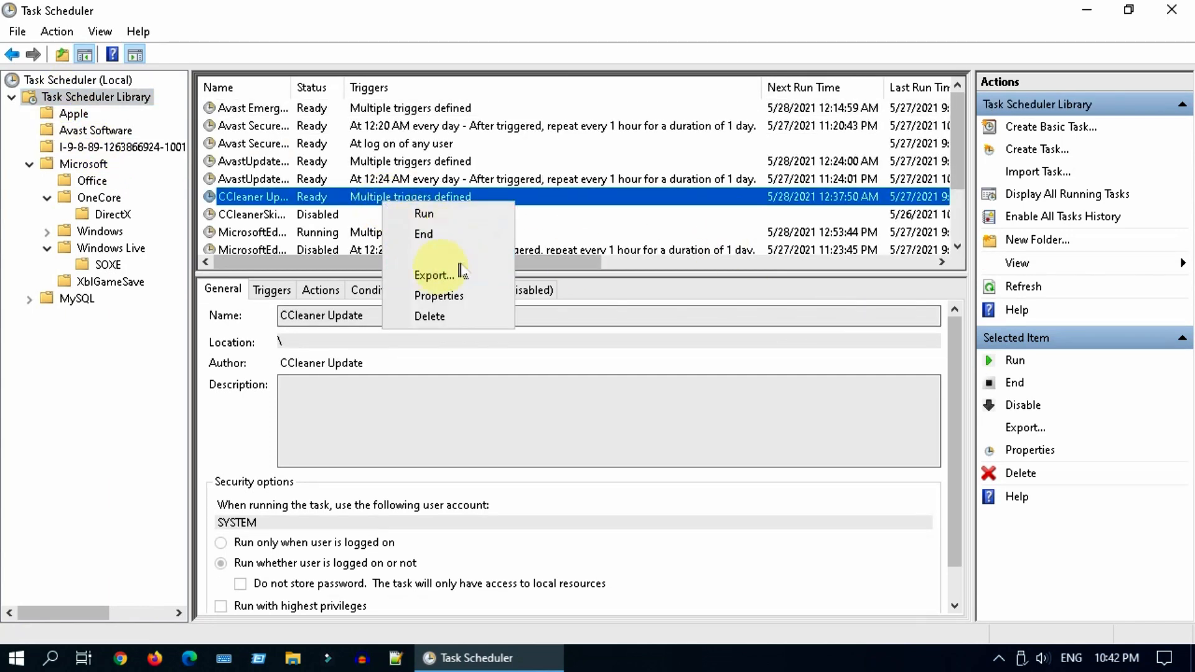
click(479, 255)
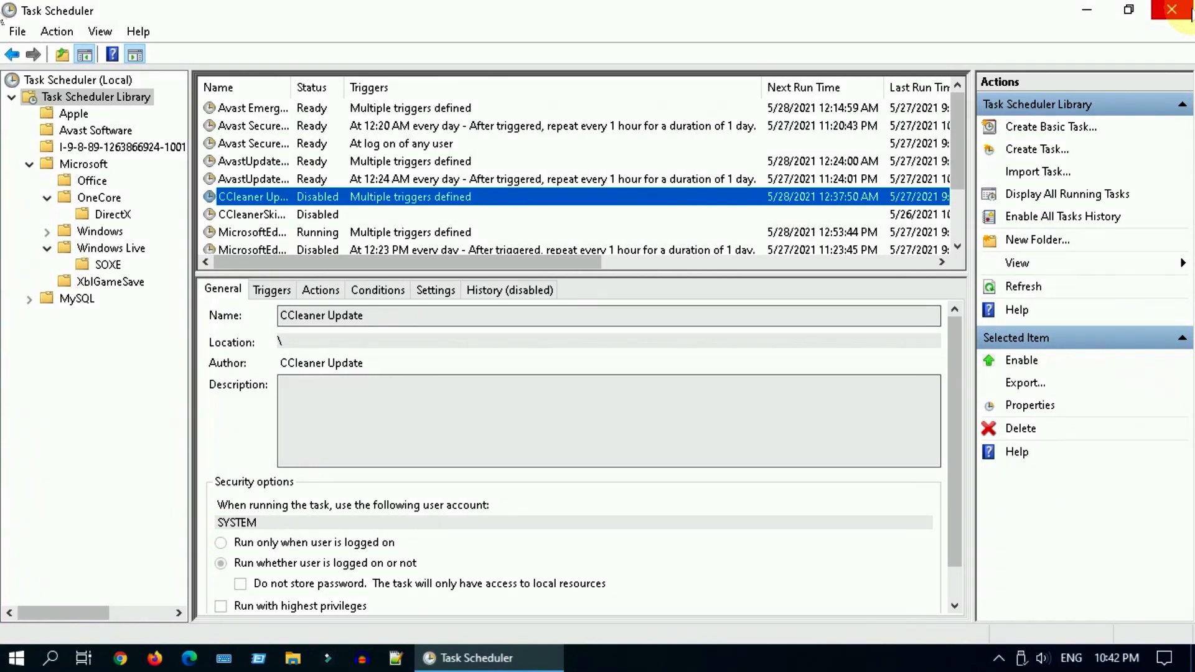
click(1186, 11)
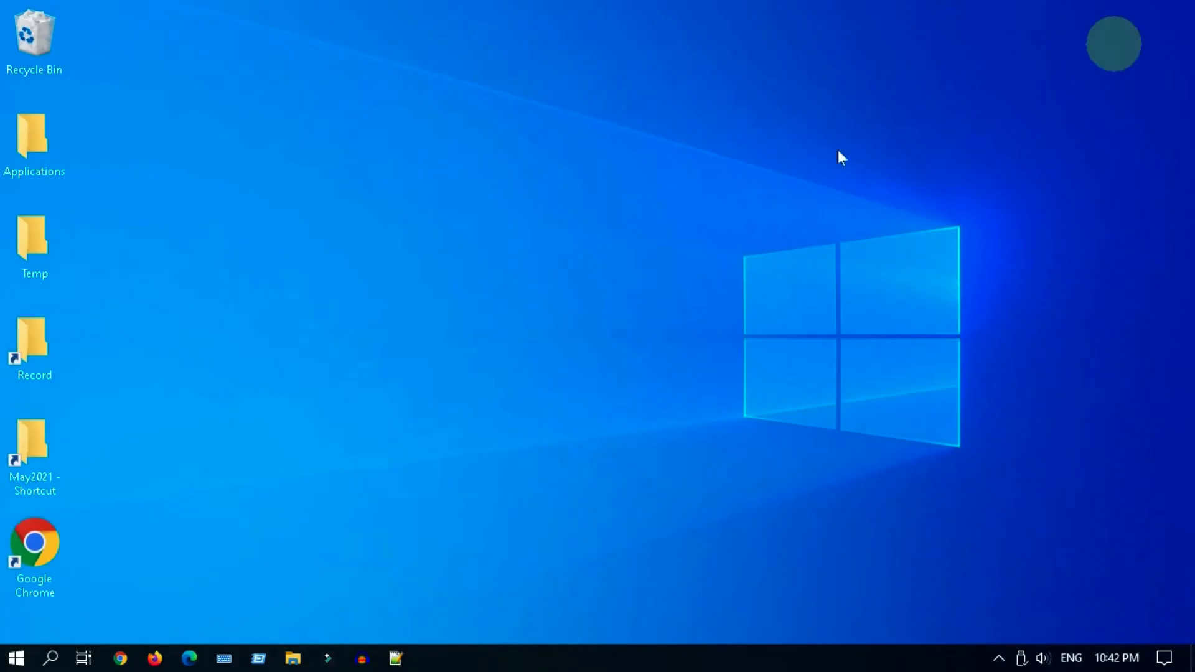
right_click(531, 215)
click(635, 273)
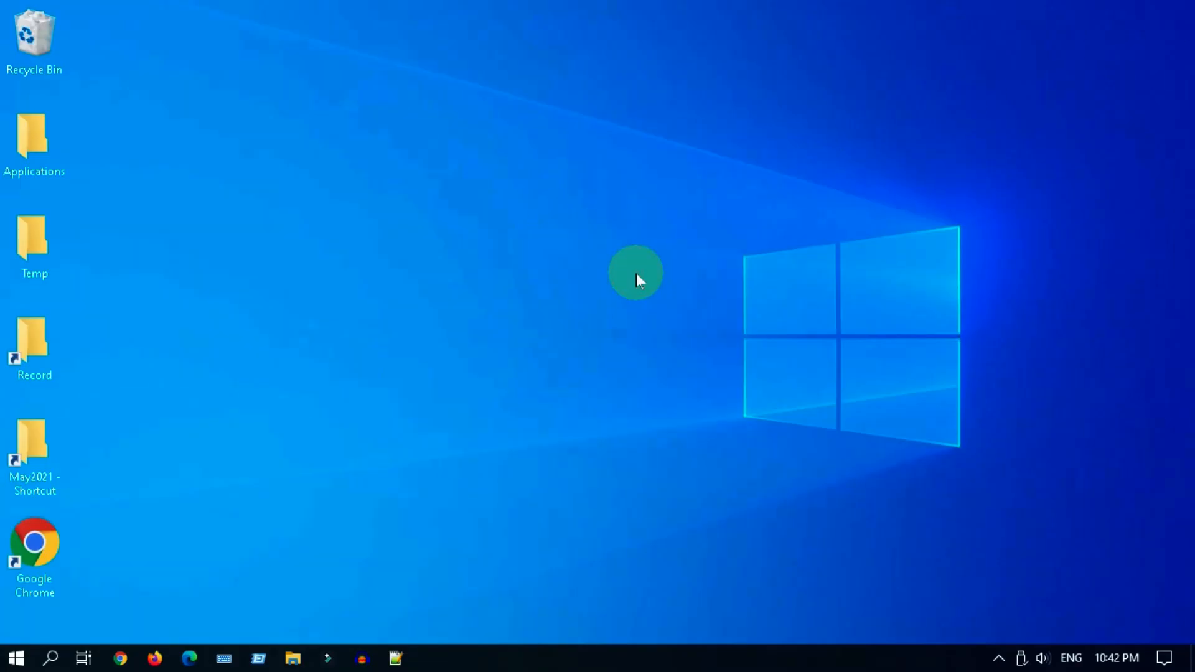